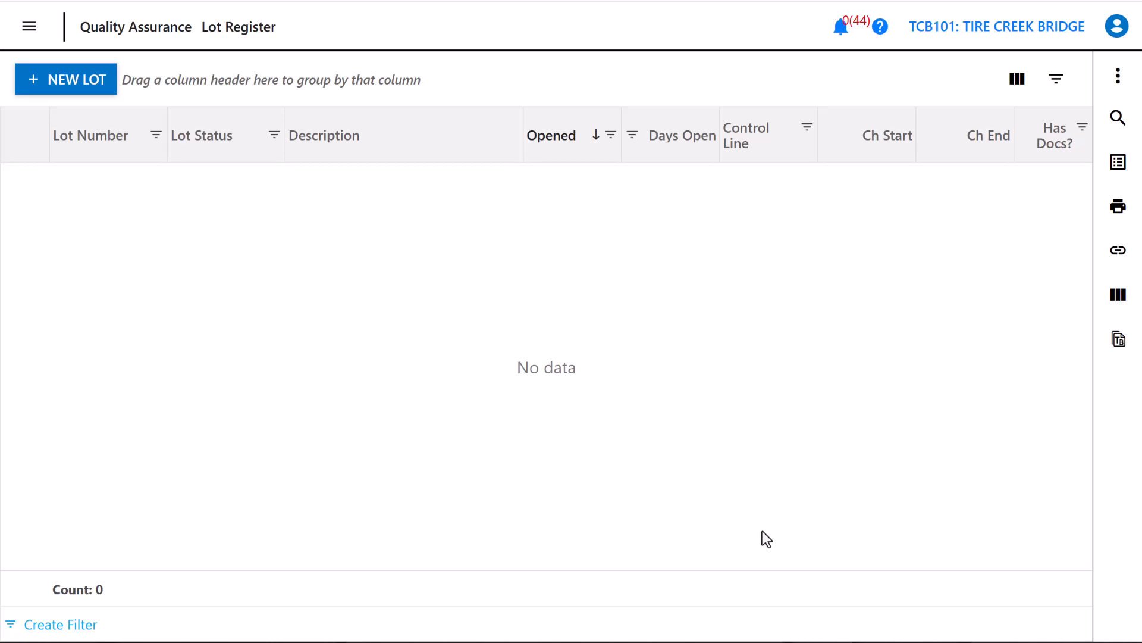
Step: Review the project's work types list in QA Setup, and view the blank new work type form before discarding it
{"action": "left_click", "coordinate": [30, 27]}
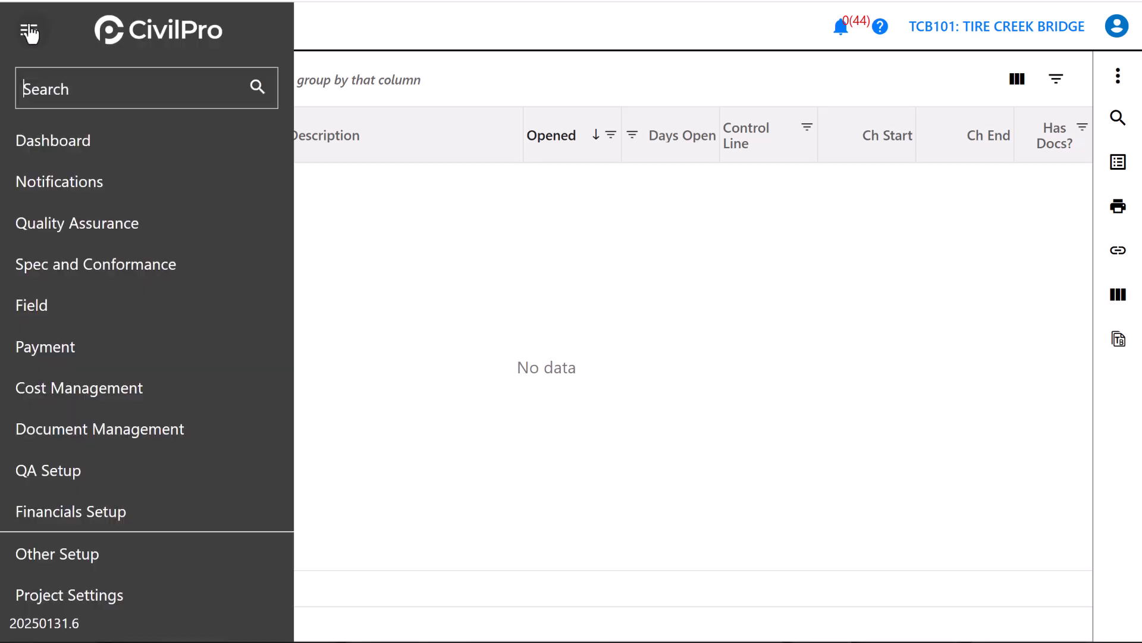
{"action": "mouse_move", "coordinate": [171, 480]}
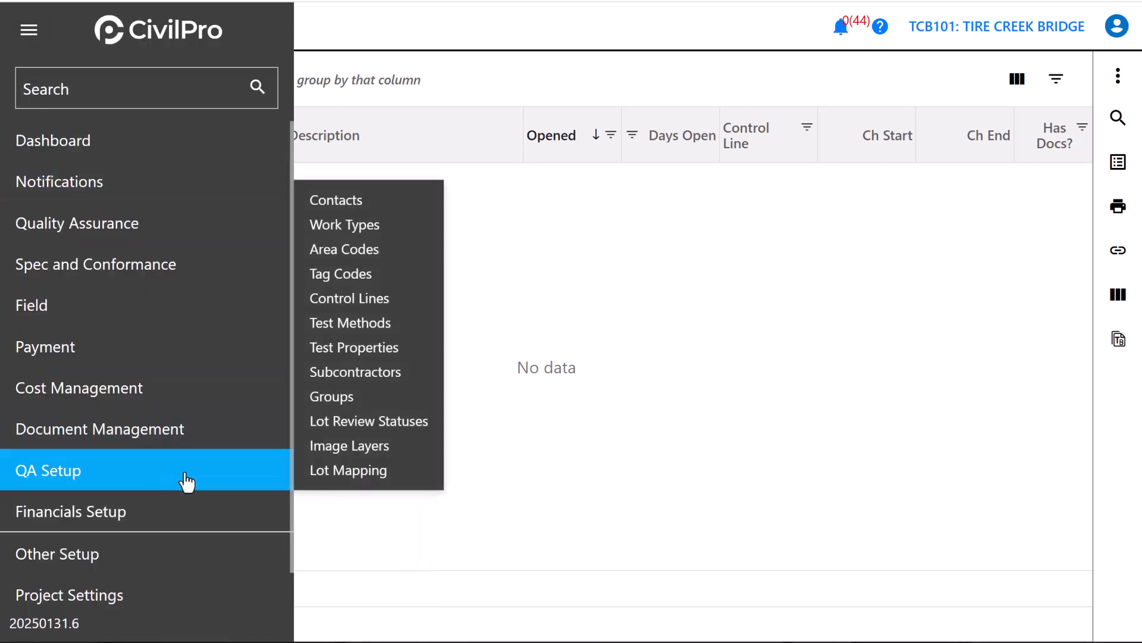
{"action": "left_click", "coordinate": [369, 227]}
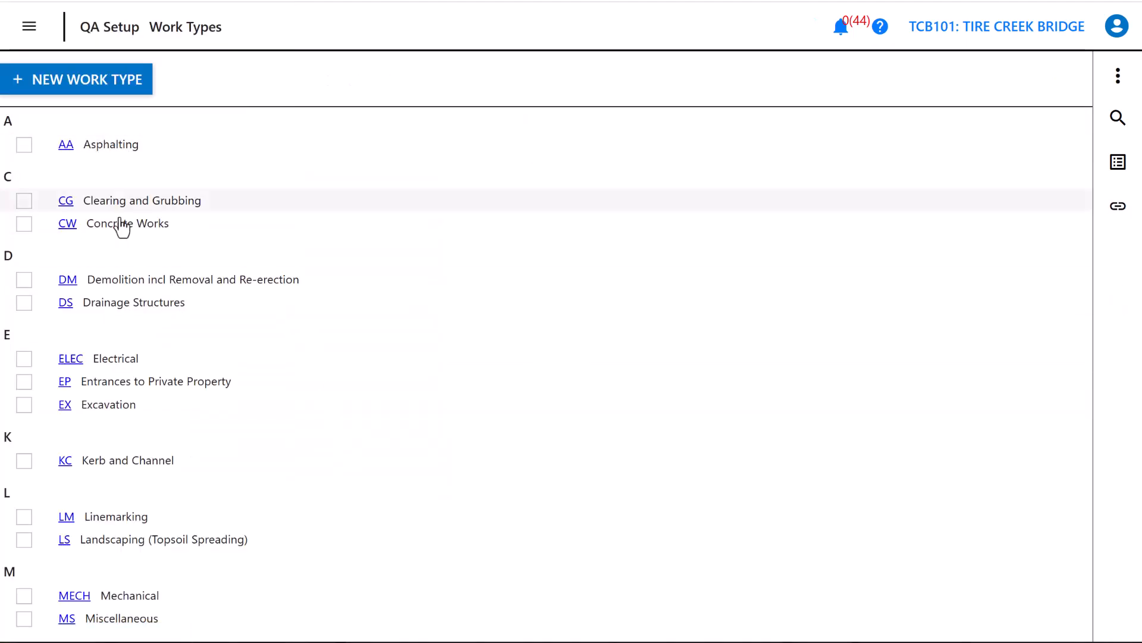
{"action": "scroll", "coordinate": [128, 362], "scroll_direction": "down", "scroll_amount": 5}
{"action": "scroll", "coordinate": [129, 529], "scroll_direction": "up", "scroll_amount": 1}
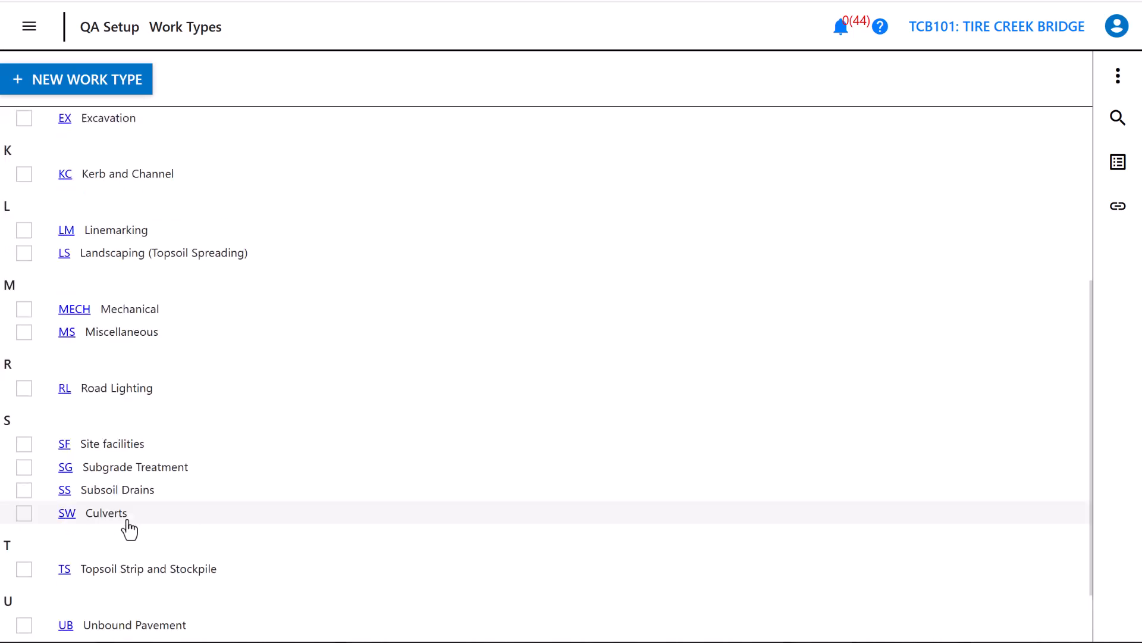
{"action": "scroll", "coordinate": [128, 524], "scroll_direction": "up", "scroll_amount": 5}
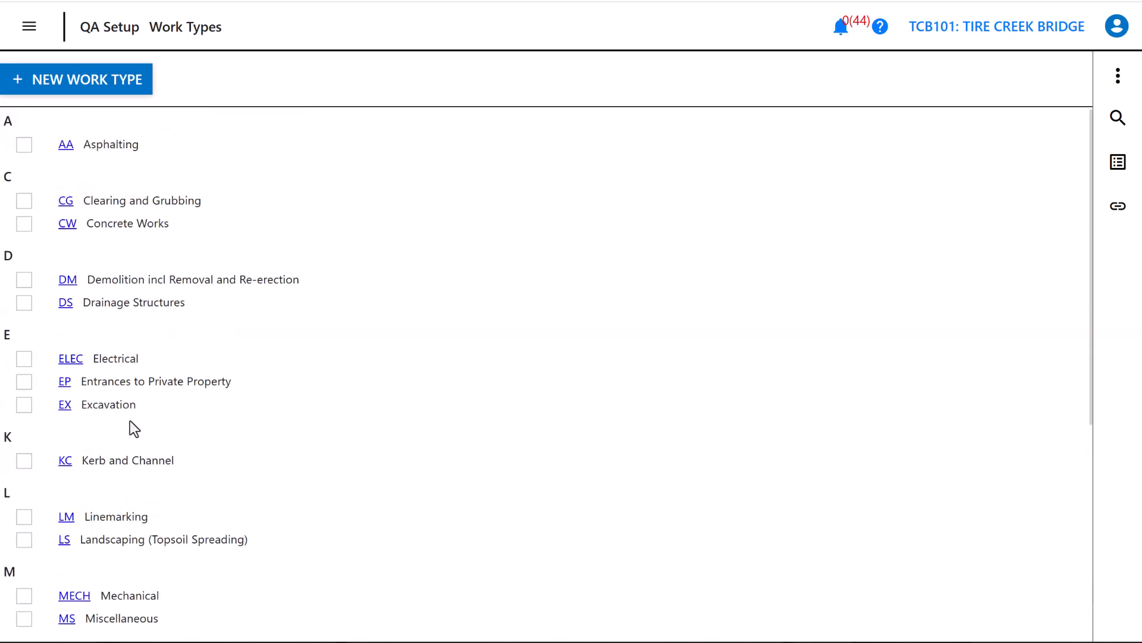
{"action": "left_click", "coordinate": [95, 89]}
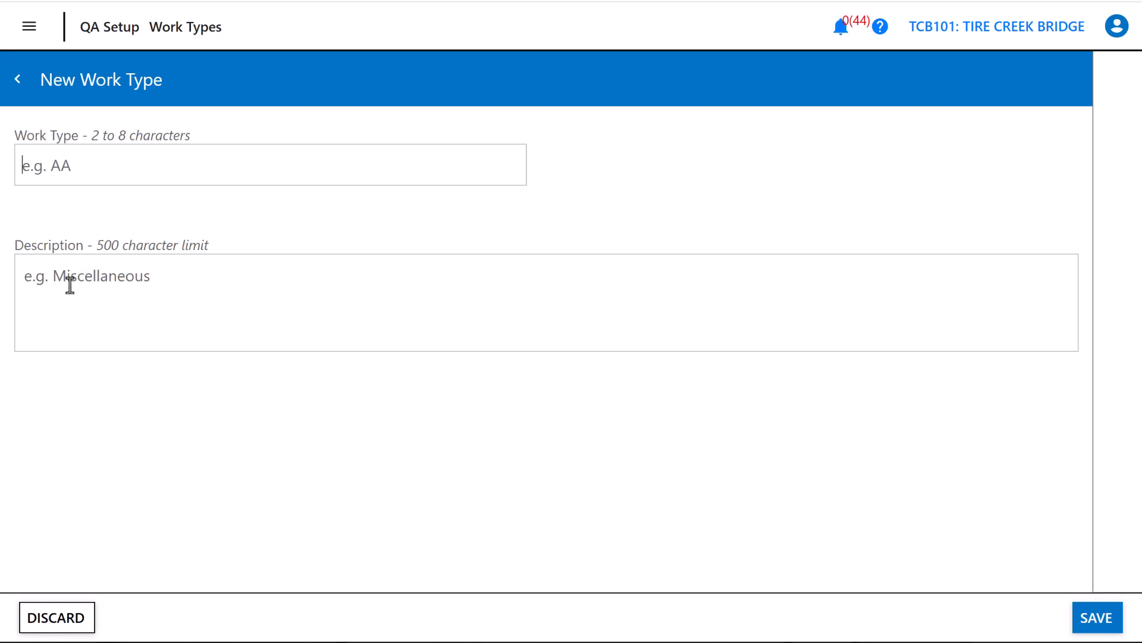
{"action": "left_click", "coordinate": [66, 623]}
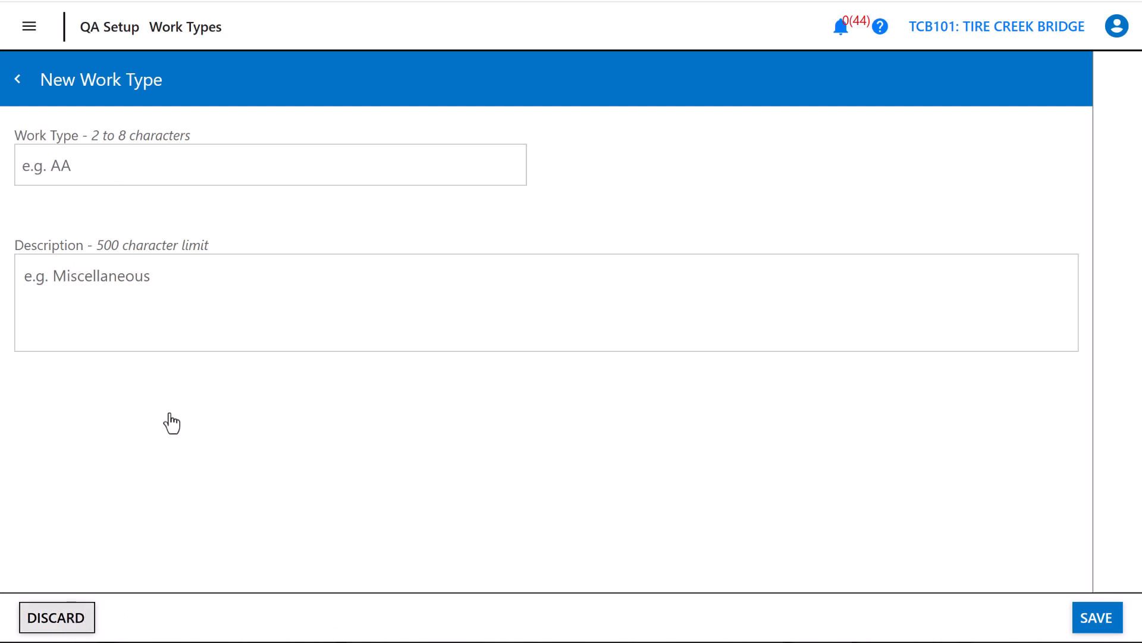
Step: Review the area codes in QA Setup, and view the blank new area code form before discarding it
{"action": "left_click", "coordinate": [30, 27]}
{"action": "mouse_move", "coordinate": [110, 485]}
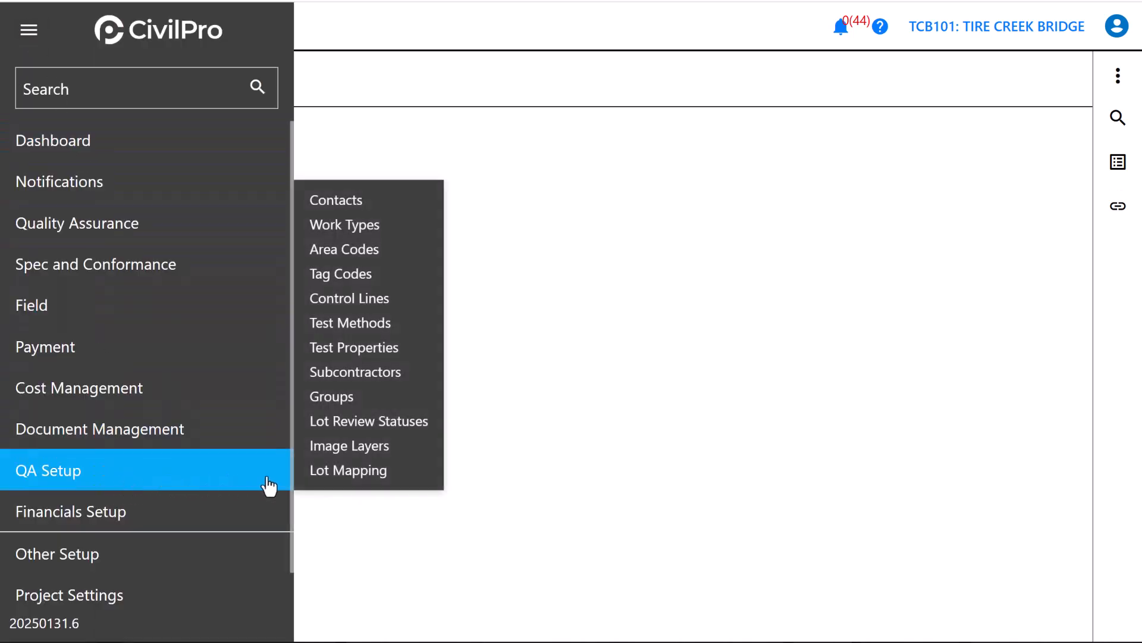
{"action": "left_click", "coordinate": [346, 250]}
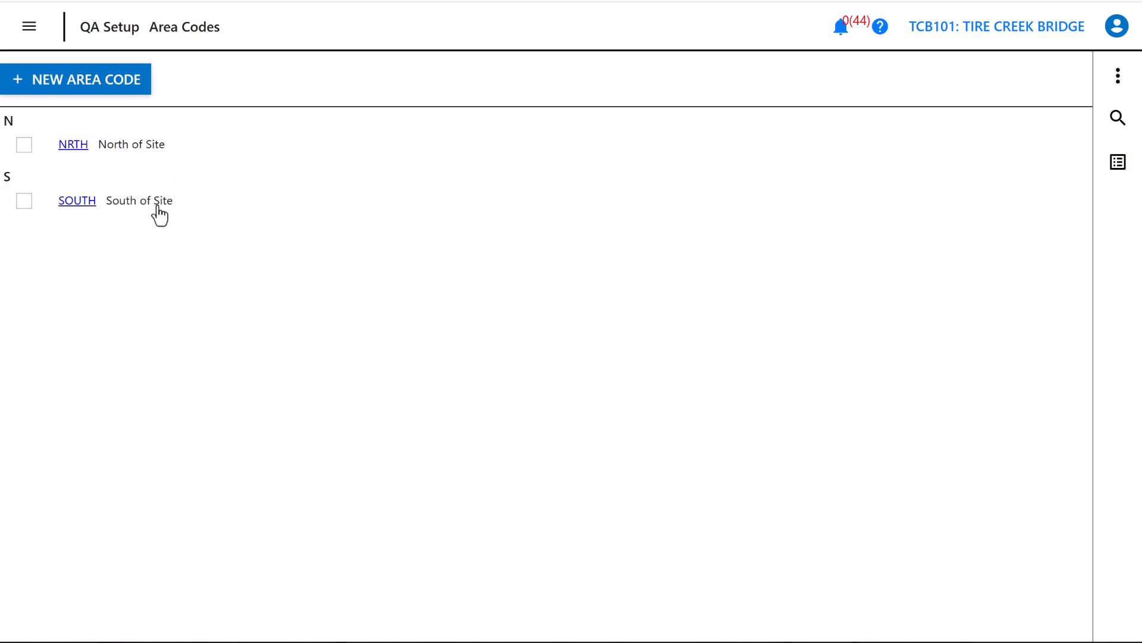
{"action": "left_click", "coordinate": [103, 87]}
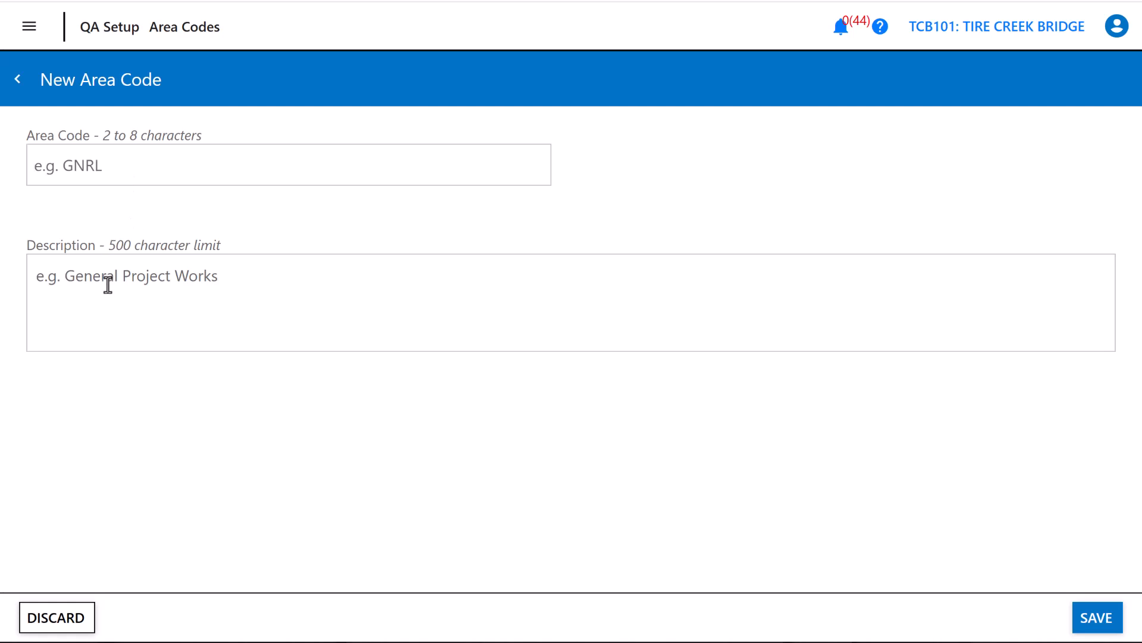
{"action": "left_click", "coordinate": [73, 623]}
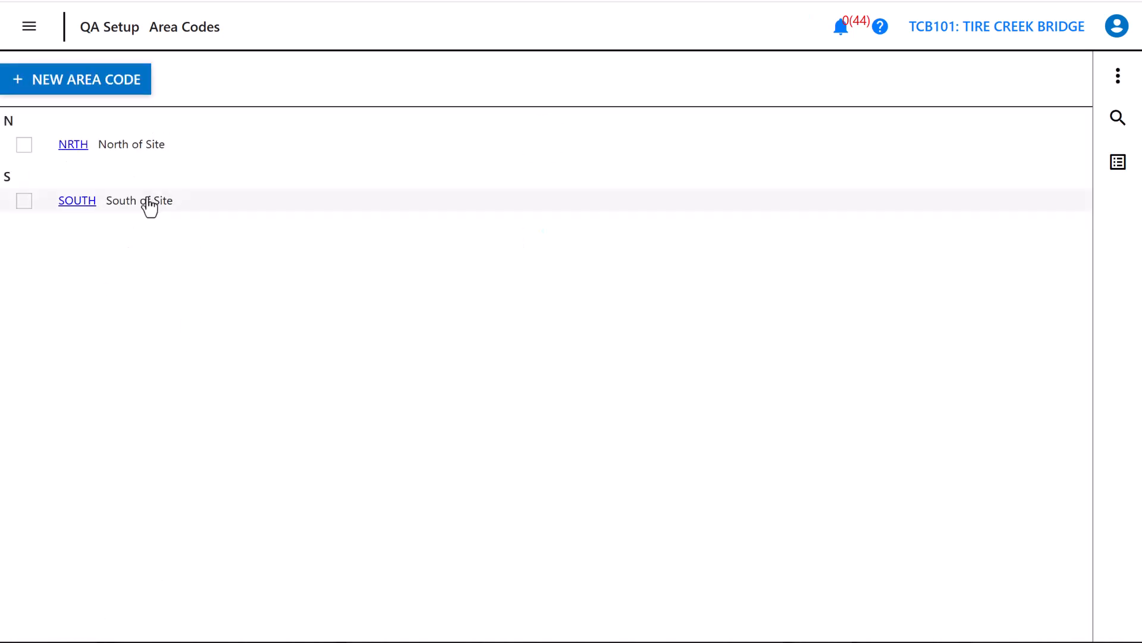
Step: Review the control lines in QA Setup, and view the blank new control line form before discarding it
{"action": "left_click", "coordinate": [27, 29]}
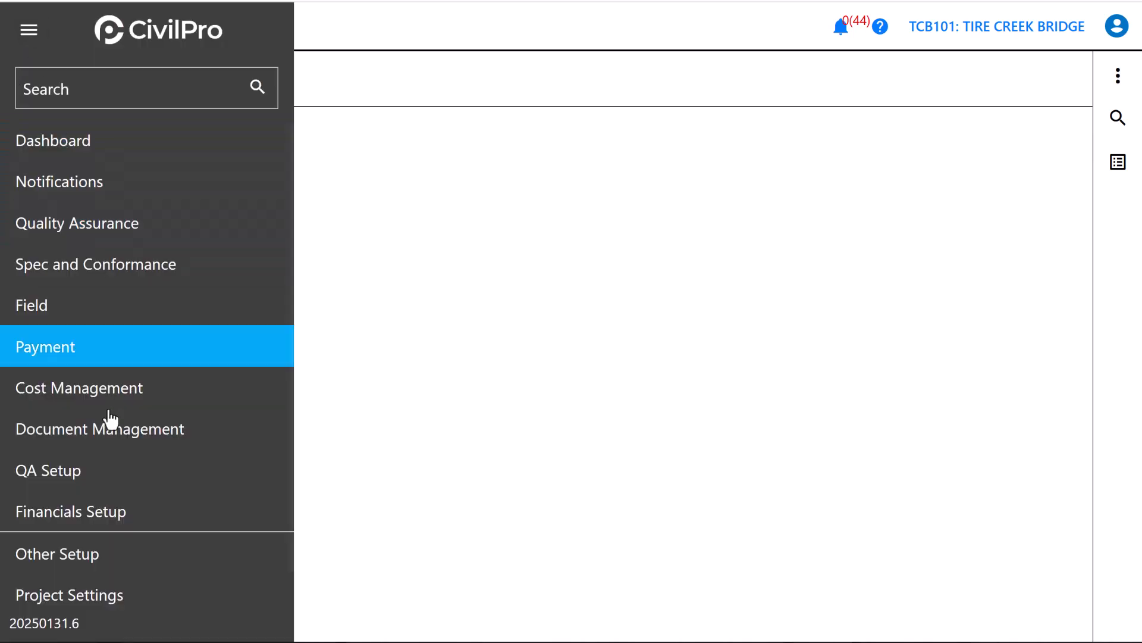
{"action": "mouse_move", "coordinate": [110, 477]}
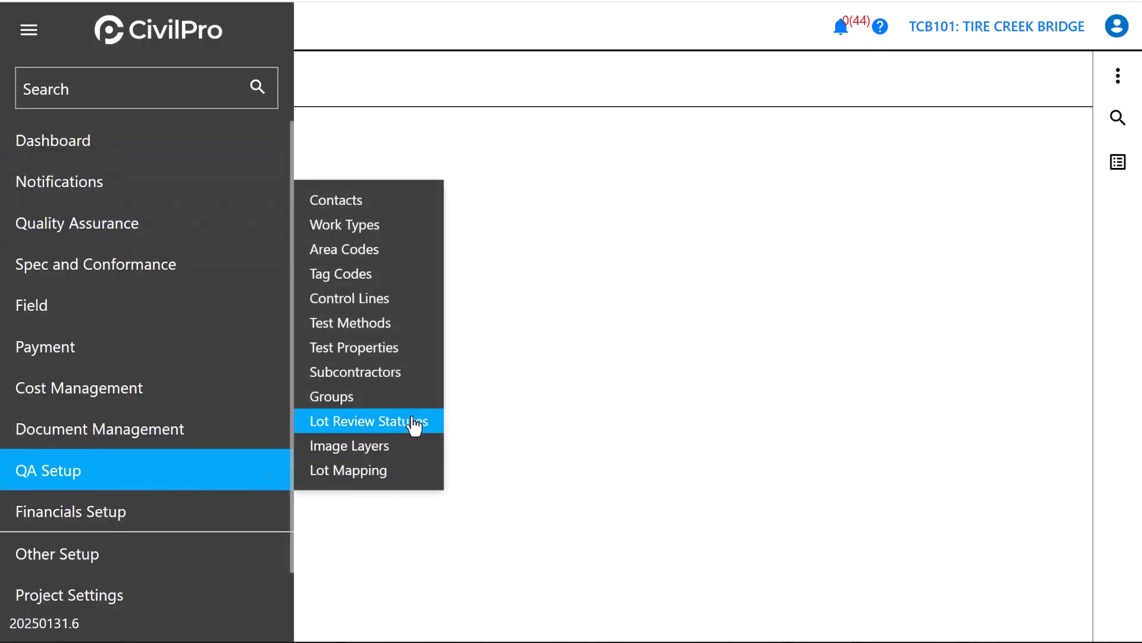
{"action": "left_click", "coordinate": [370, 305]}
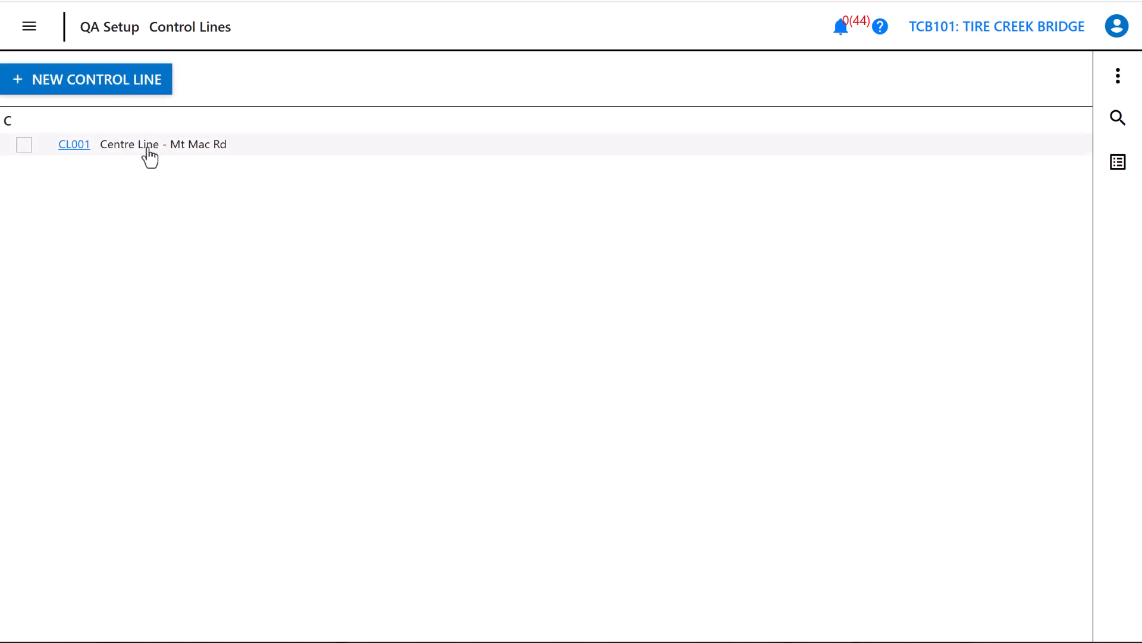
{"action": "left_click", "coordinate": [96, 85]}
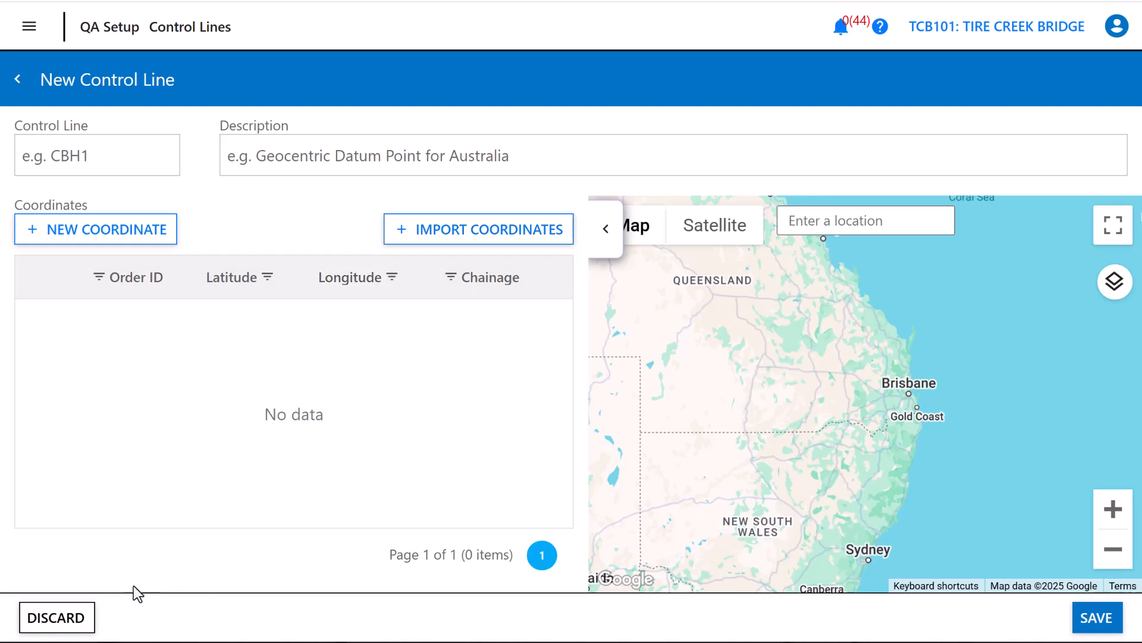
{"action": "left_click", "coordinate": [52, 623]}
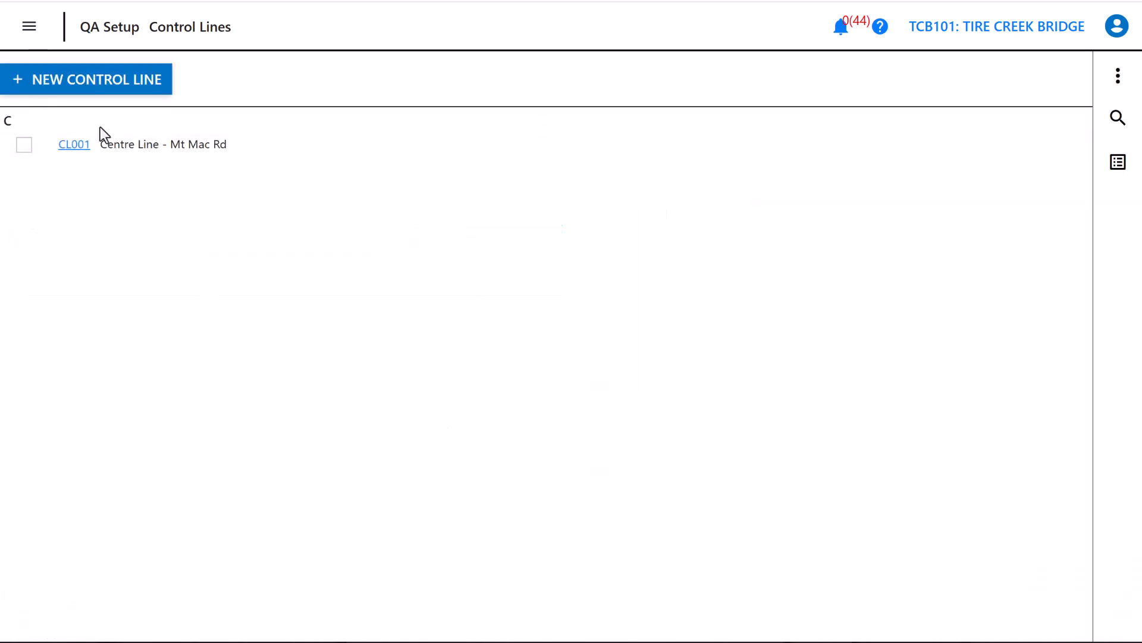
Step: Open the test methods list in QA Setup and look through its entries
{"action": "left_click", "coordinate": [28, 26]}
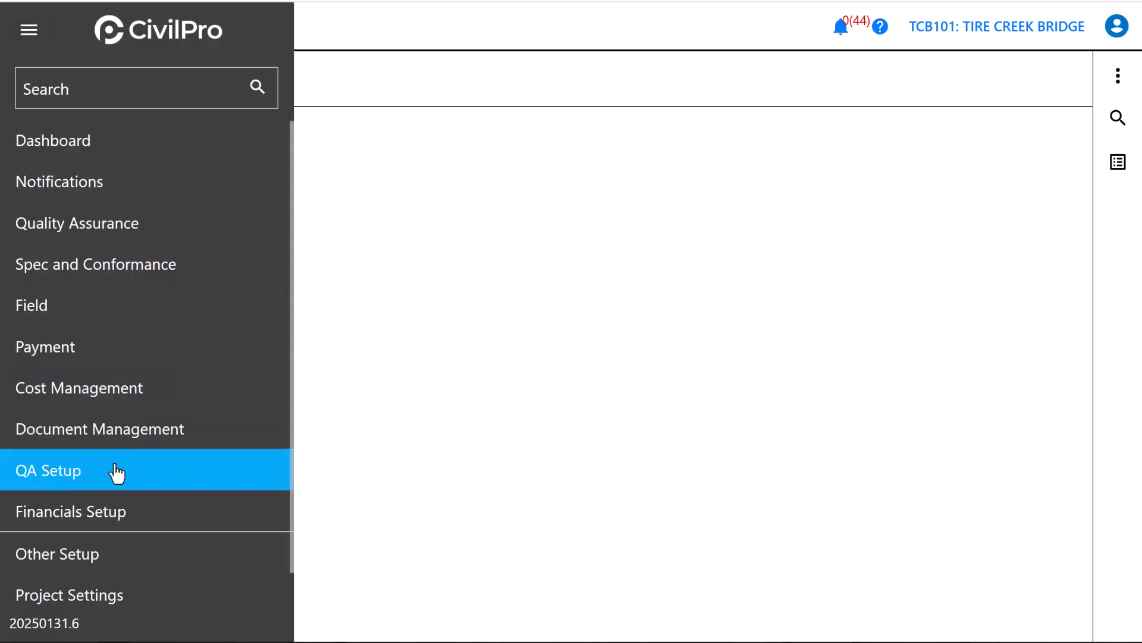
{"action": "mouse_move", "coordinate": [117, 473]}
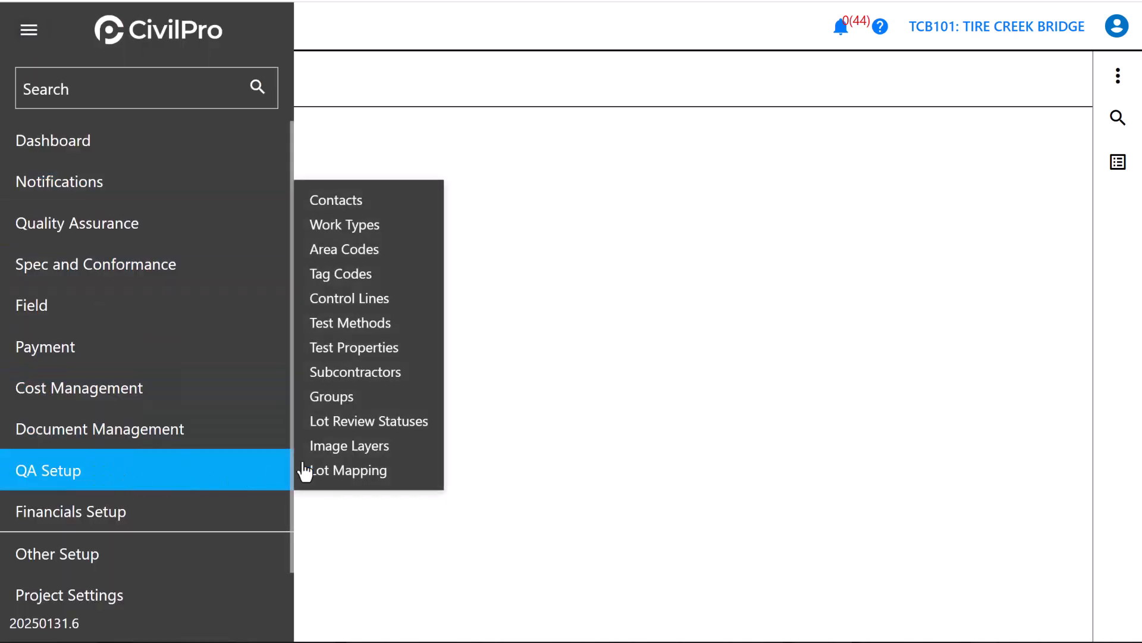
{"action": "left_click", "coordinate": [371, 324]}
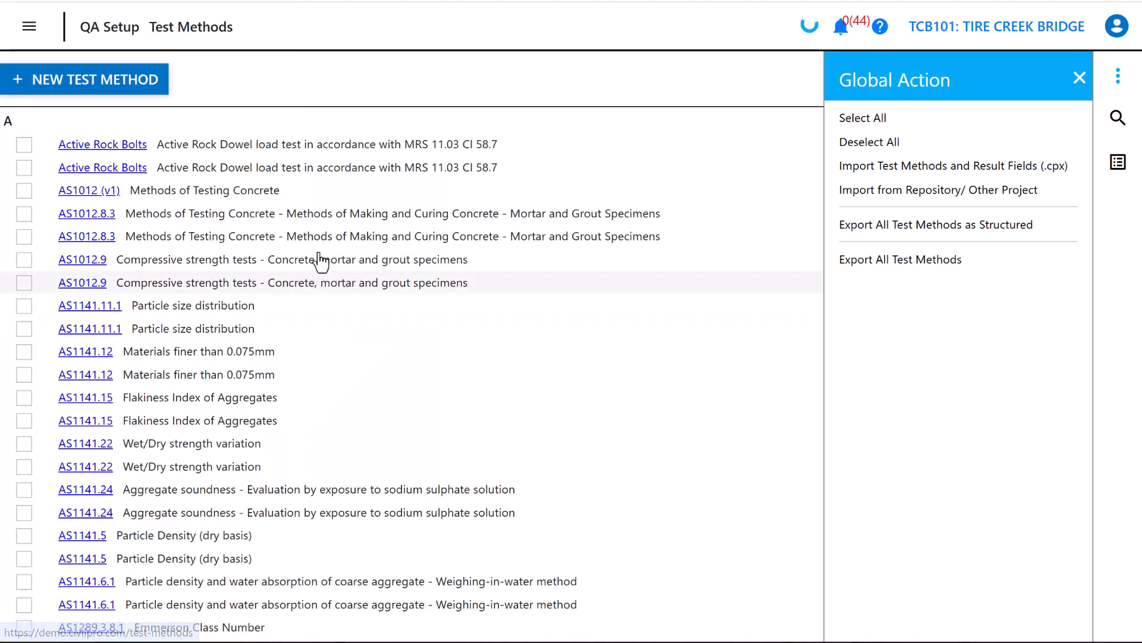
{"action": "scroll", "coordinate": [178, 280], "scroll_direction": "down", "scroll_amount": 2}
{"action": "scroll", "coordinate": [196, 393], "scroll_direction": "up", "scroll_amount": 3}
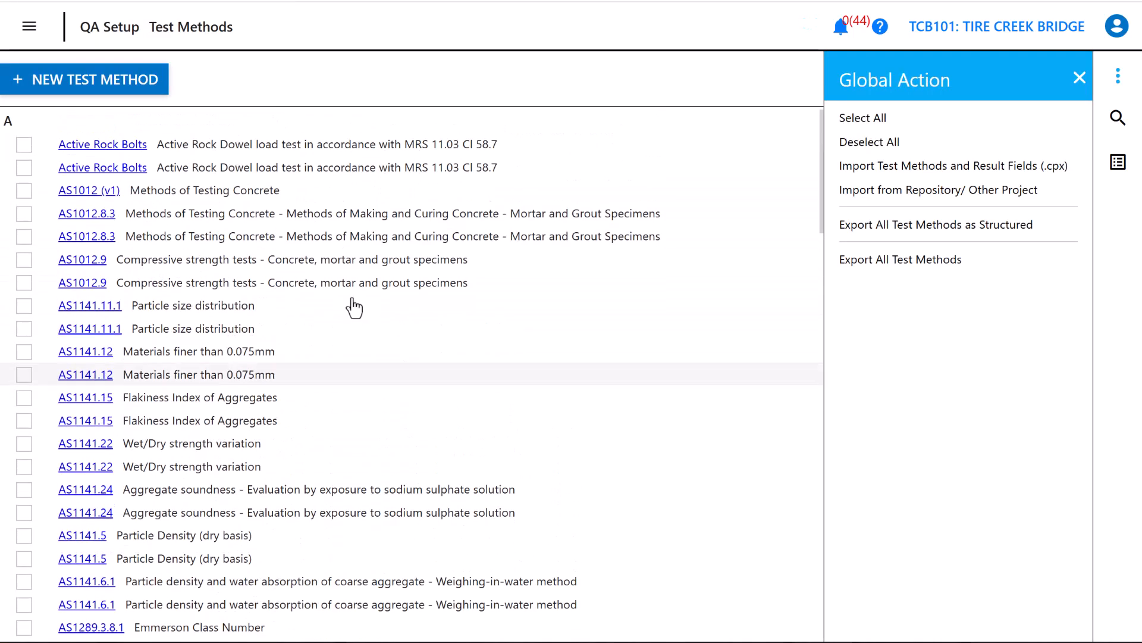
Step: Mark test methods Q203 and Q354 for import from the REPO repository, and discard the import
{"action": "left_click", "coordinate": [906, 192]}
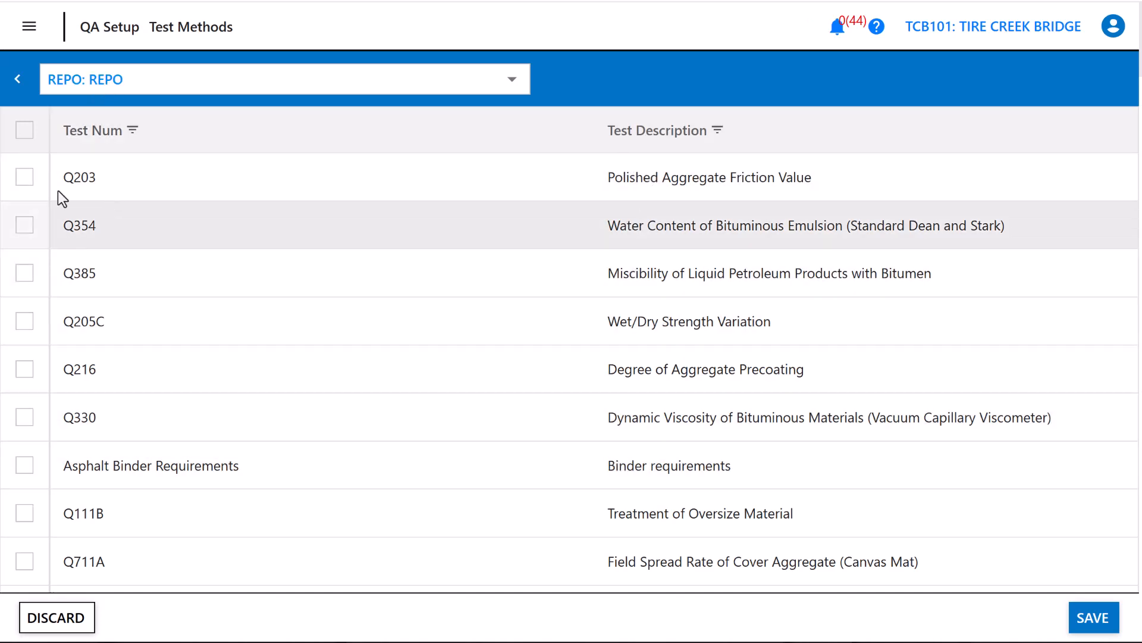
{"action": "left_click", "coordinate": [24, 178]}
{"action": "left_click", "coordinate": [24, 227]}
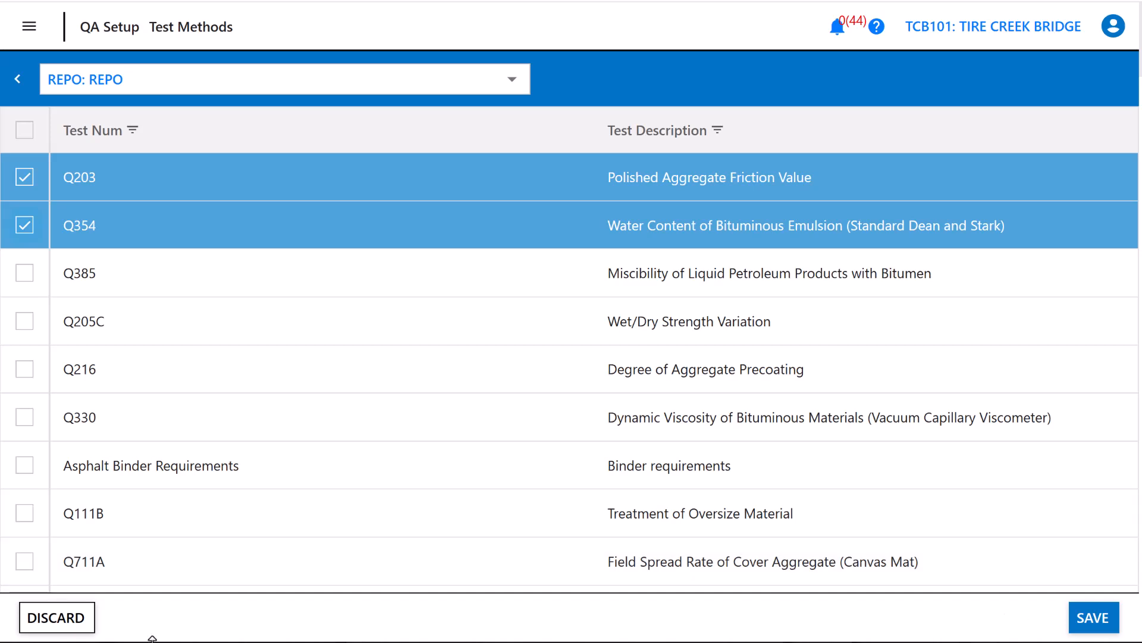
{"action": "left_click", "coordinate": [31, 620]}
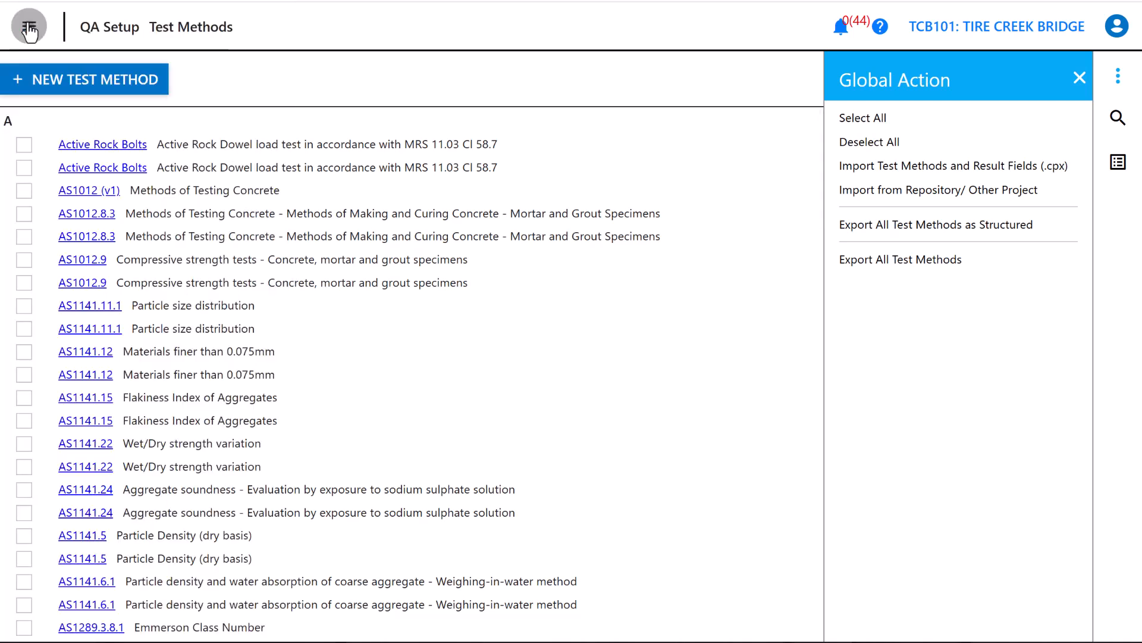
Step: Open the Inspection Test Plan (ITP) register under Spec and Conformance
{"action": "left_click", "coordinate": [28, 30]}
{"action": "mouse_move", "coordinate": [84, 355]}
{"action": "mouse_move", "coordinate": [89, 475]}
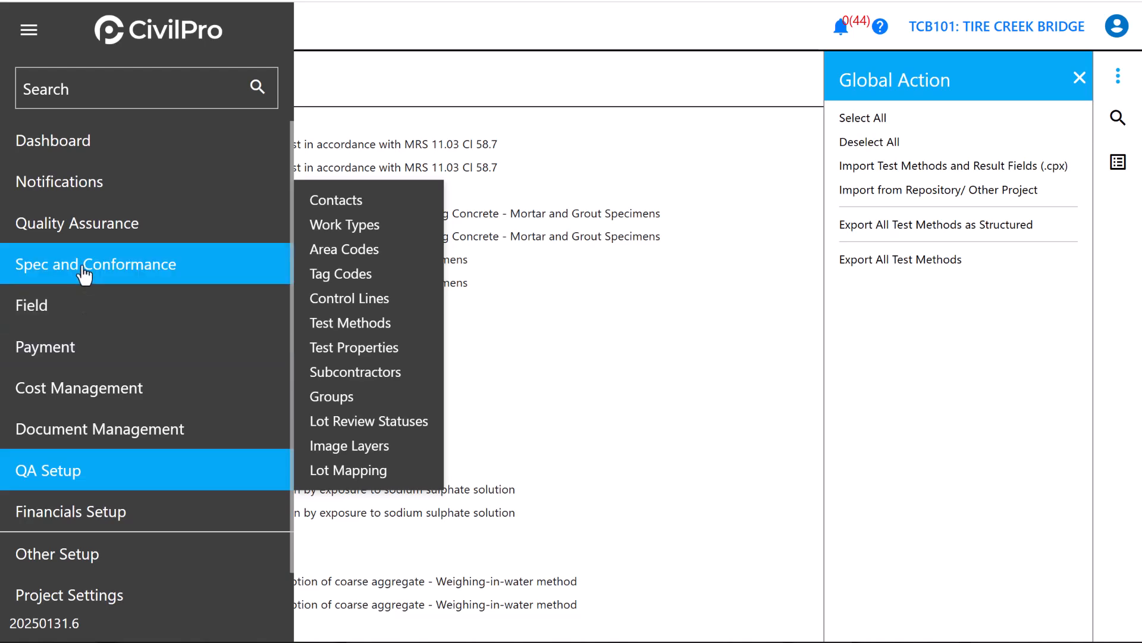
{"action": "mouse_move", "coordinate": [26, 266]}
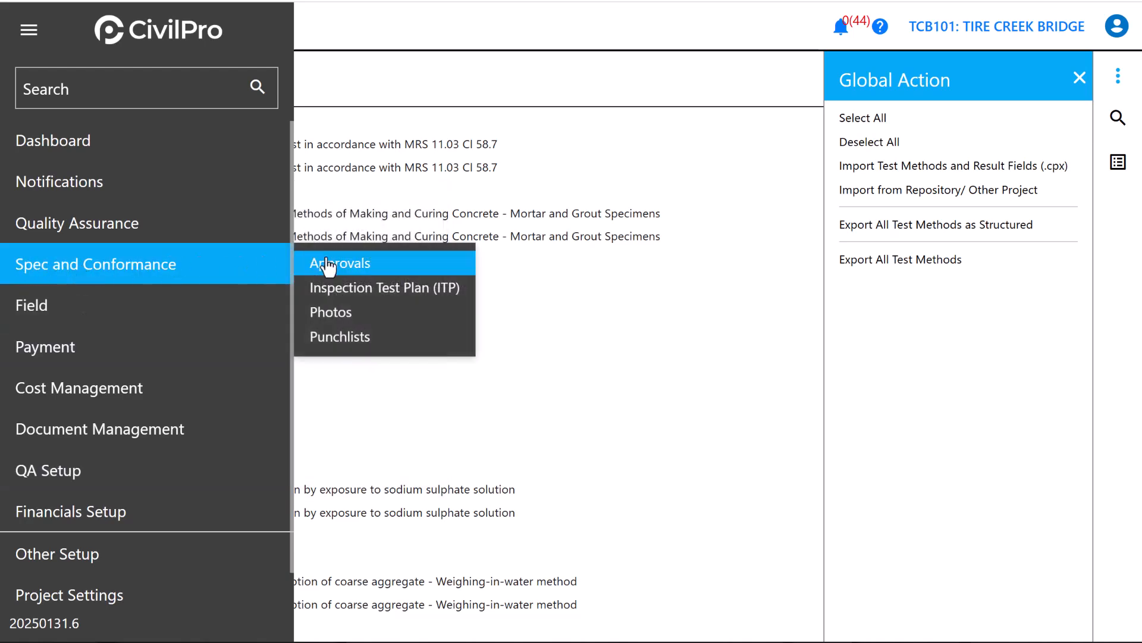
{"action": "left_click", "coordinate": [385, 291]}
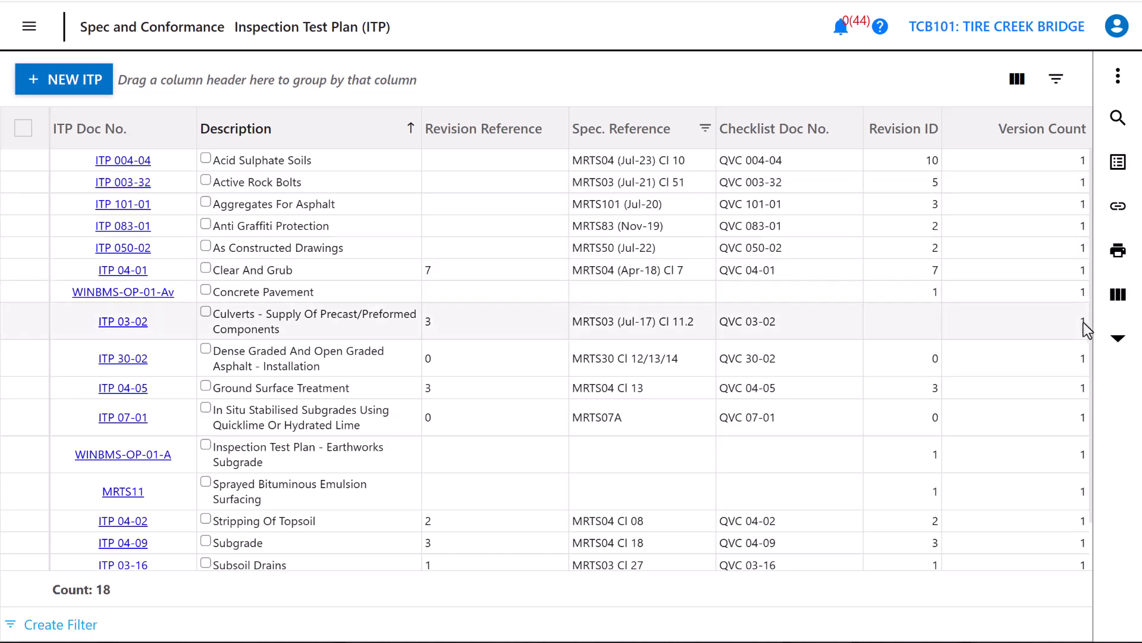
Step: Browse the REPO repository's specifications for import, mark ITP 39-01 and ITP 04-06, and discard the import
{"action": "left_click", "coordinate": [1118, 341]}
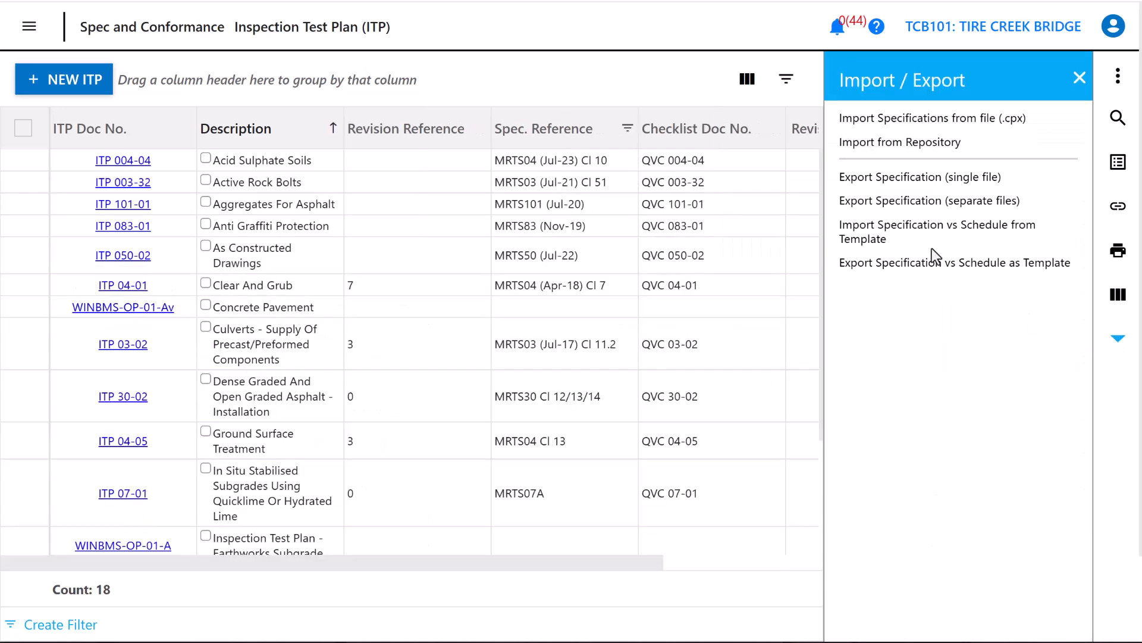
{"action": "left_click", "coordinate": [902, 152]}
{"action": "left_click", "coordinate": [512, 79]}
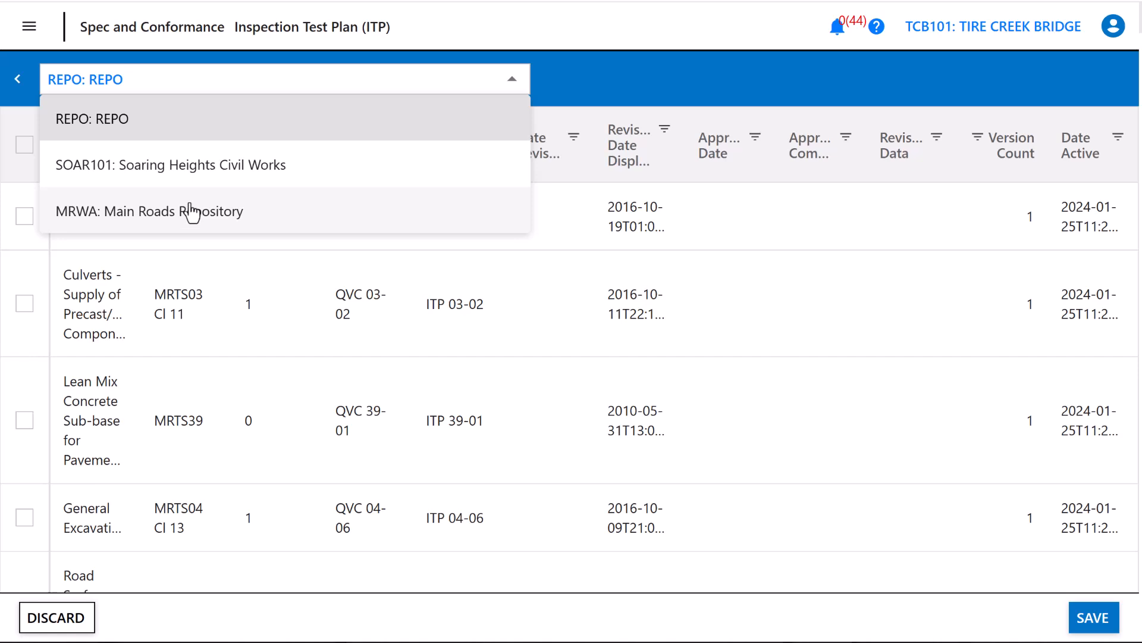
{"action": "left_click", "coordinate": [163, 126]}
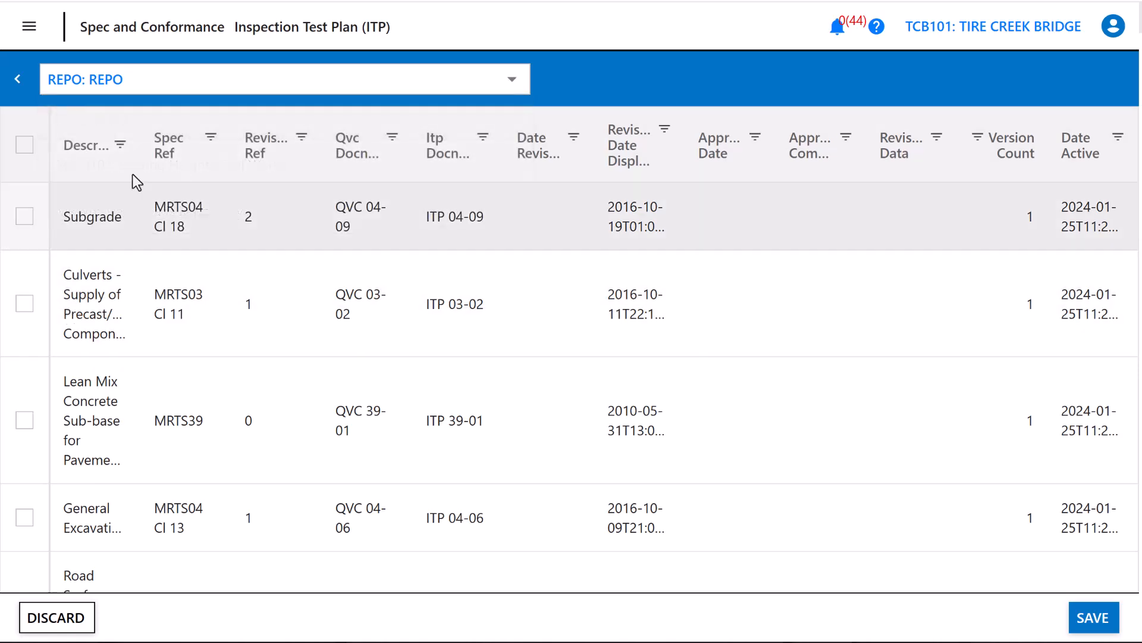
{"action": "scroll", "coordinate": [119, 352], "scroll_direction": "down", "scroll_amount": 3}
{"action": "scroll", "coordinate": [116, 357], "scroll_direction": "down", "scroll_amount": 4}
{"action": "scroll", "coordinate": [104, 381], "scroll_direction": "up", "scroll_amount": 4}
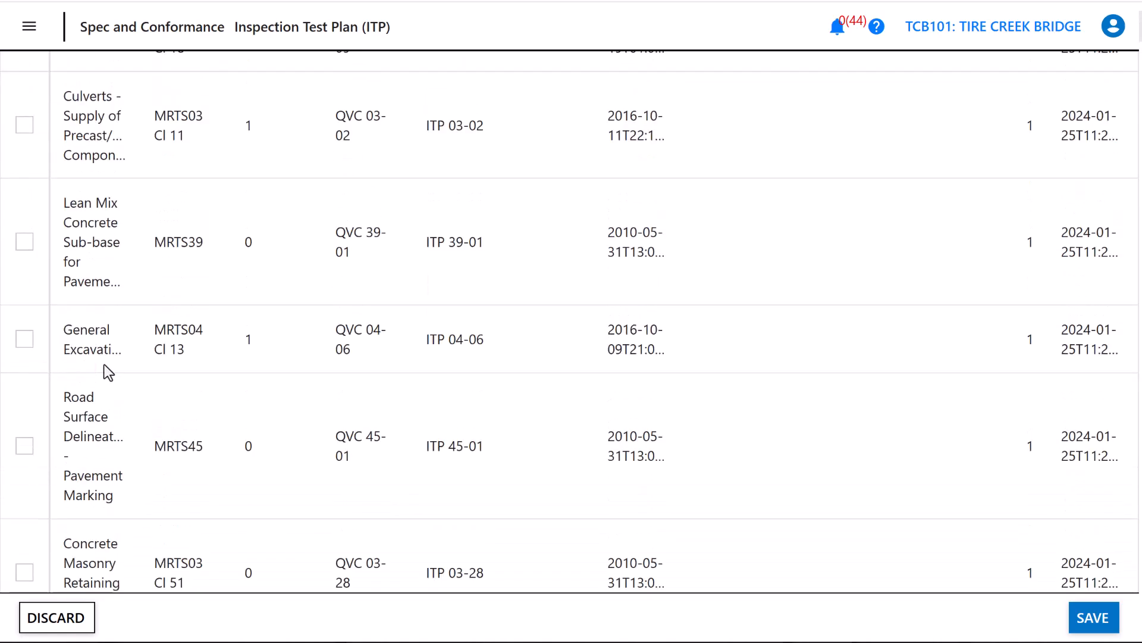
{"action": "left_click", "coordinate": [24, 238]}
{"action": "left_click", "coordinate": [25, 341]}
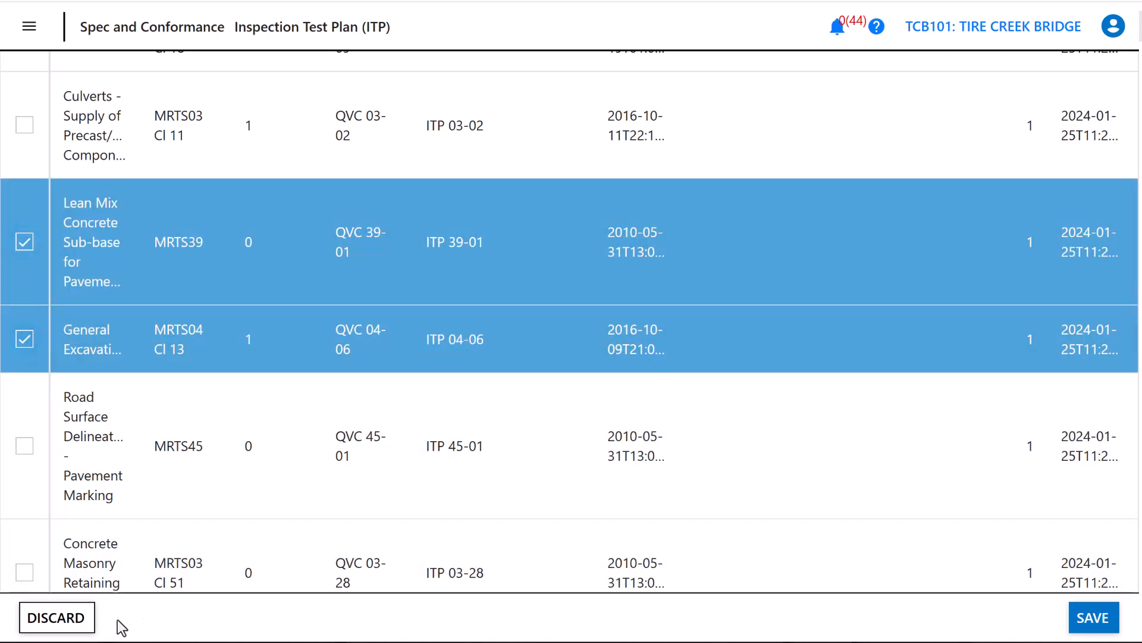
{"action": "left_click", "coordinate": [67, 622]}
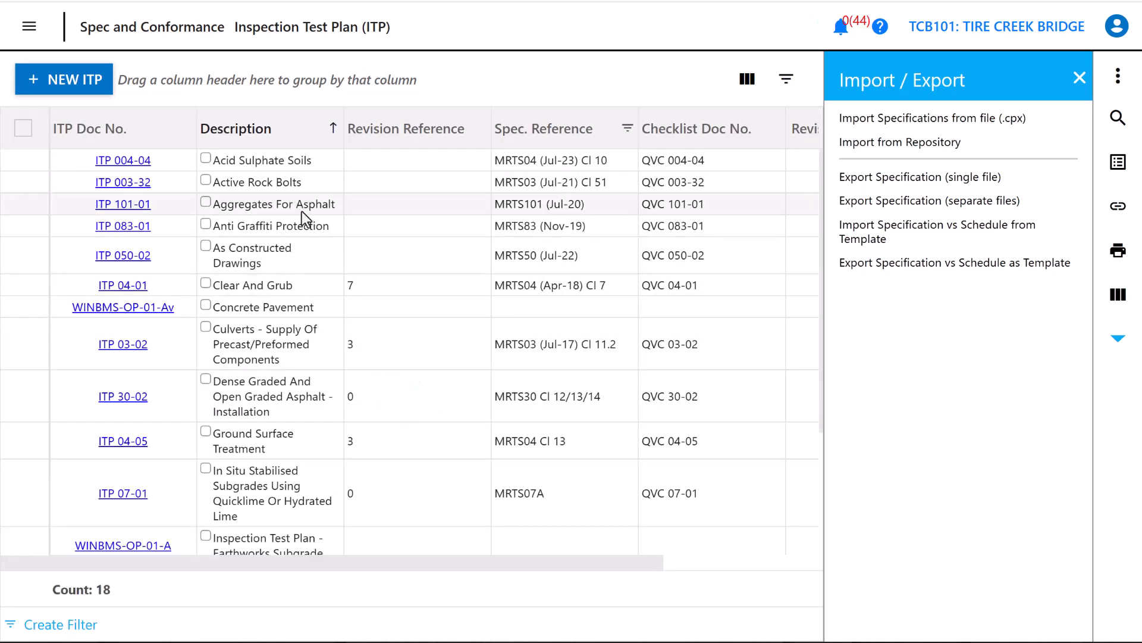
Step: Start a blank new ITP, look through its fields, and discard it
{"action": "left_click", "coordinate": [25, 25]}
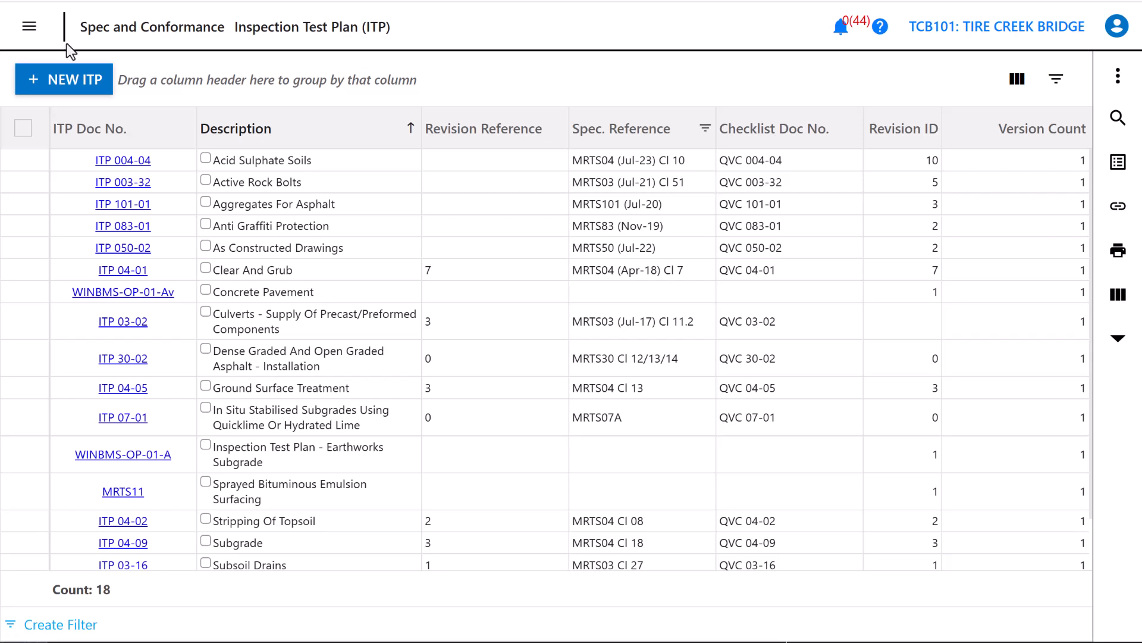
{"action": "left_click", "coordinate": [72, 83]}
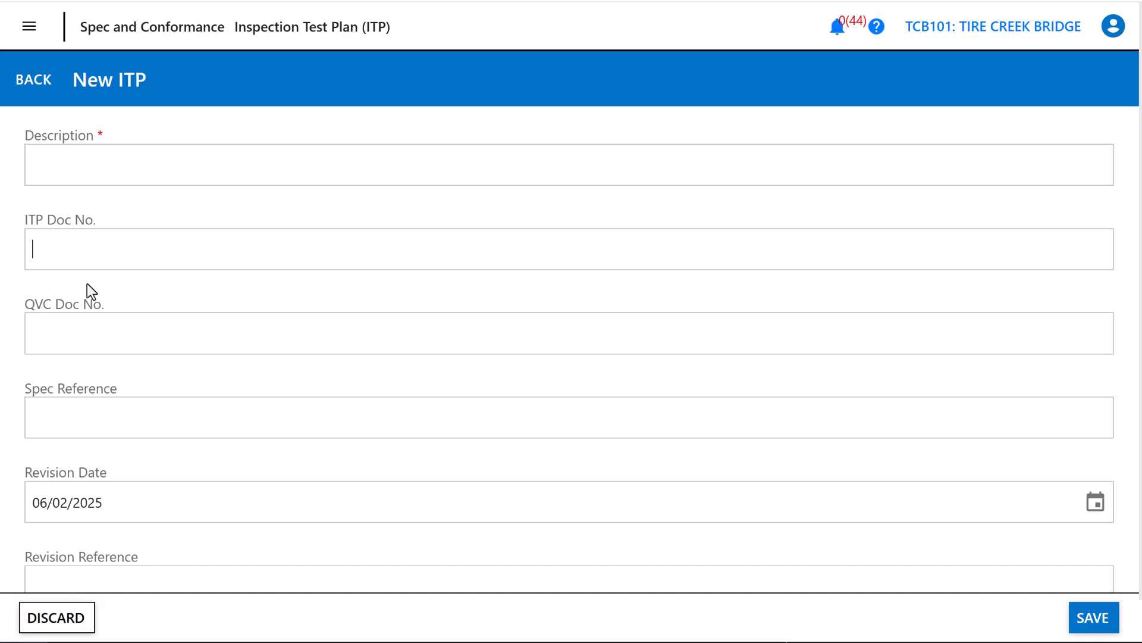
{"action": "scroll", "coordinate": [569, 535], "scroll_direction": "down", "scroll_amount": 1}
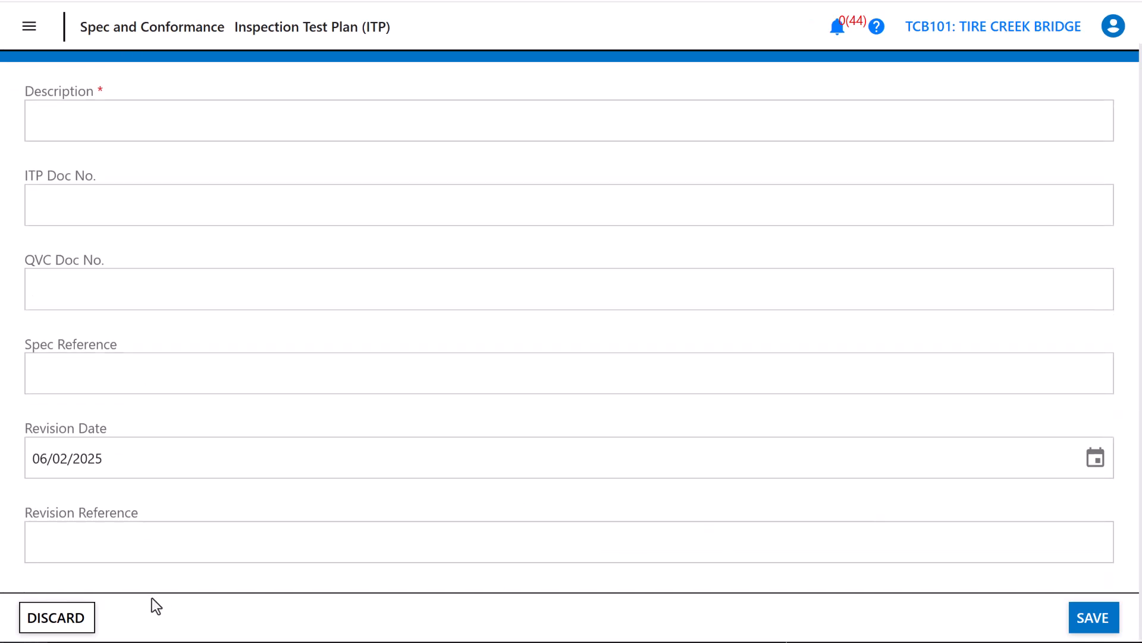
{"action": "left_click", "coordinate": [51, 617]}
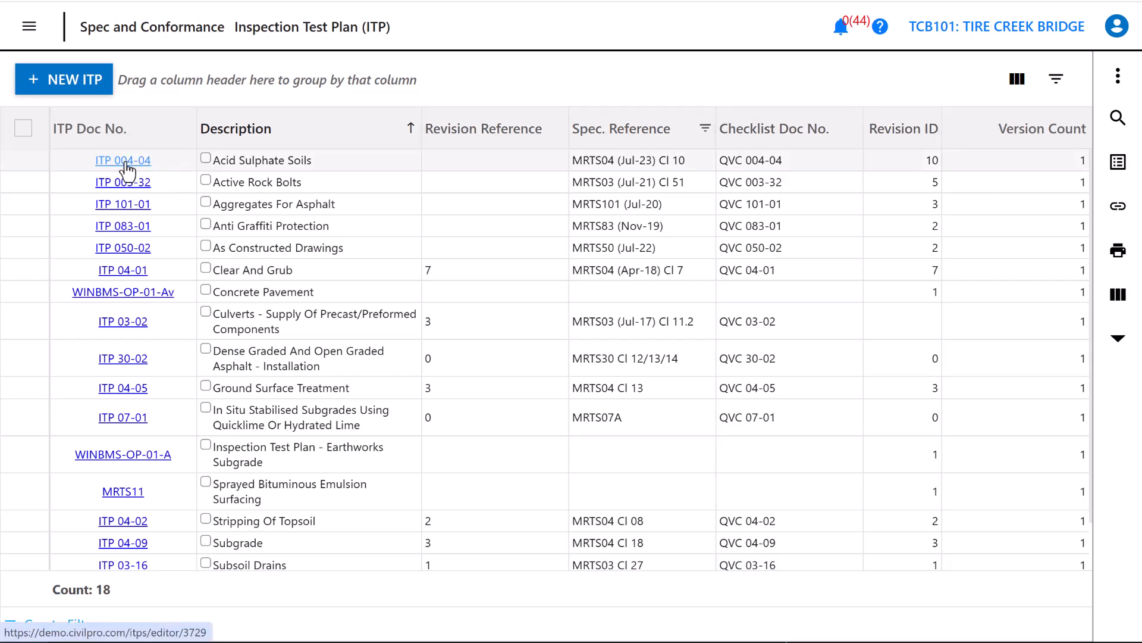
Step: Open ITP 004-04 - Acid Sulphate Soils, review its inspection items and global actions, and cancel out of it
{"action": "left_click", "coordinate": [408, 172]}
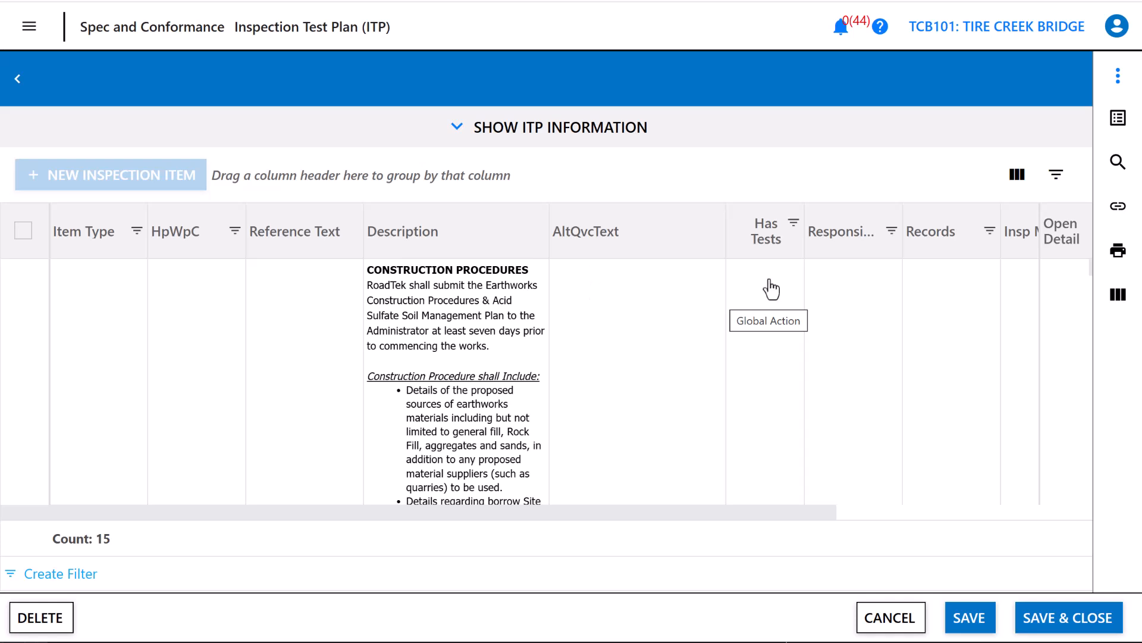
{"action": "left_click", "coordinate": [1118, 75]}
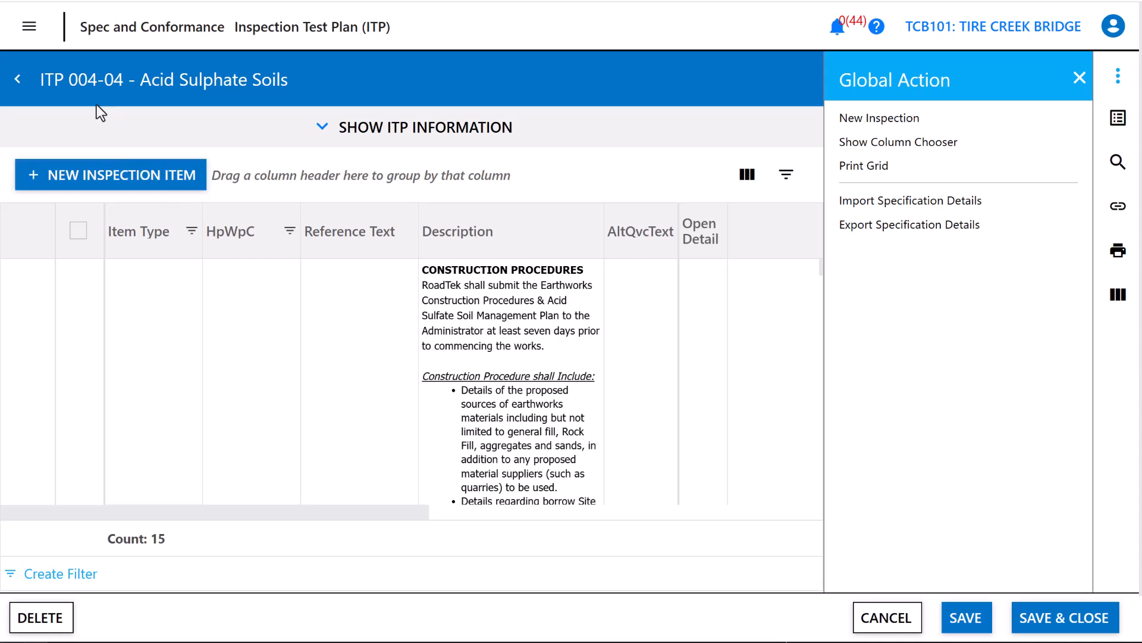
{"action": "left_click", "coordinate": [887, 617]}
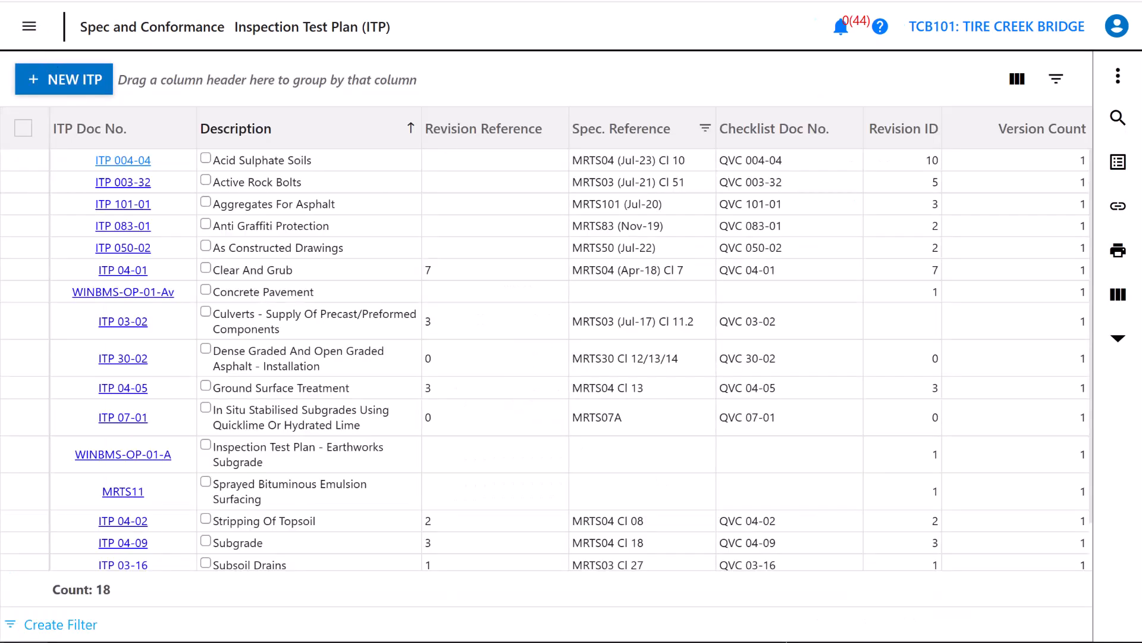
Step: Open the Lot Register under Quality Assurance
{"action": "left_click", "coordinate": [28, 26]}
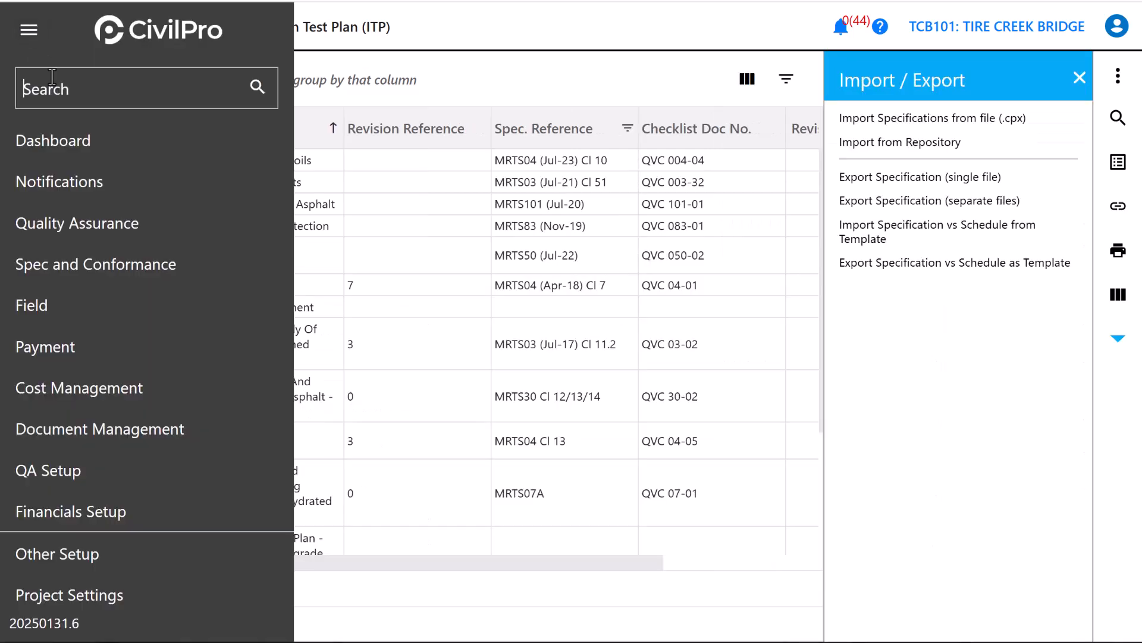
{"action": "left_click", "coordinate": [119, 224]}
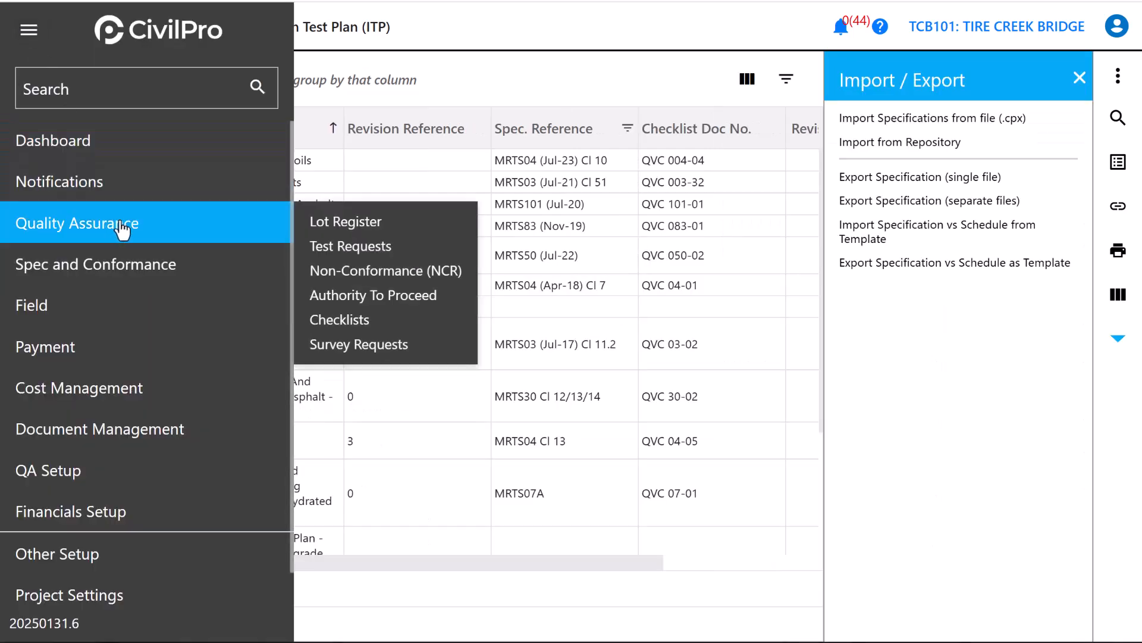
{"action": "left_click", "coordinate": [369, 224]}
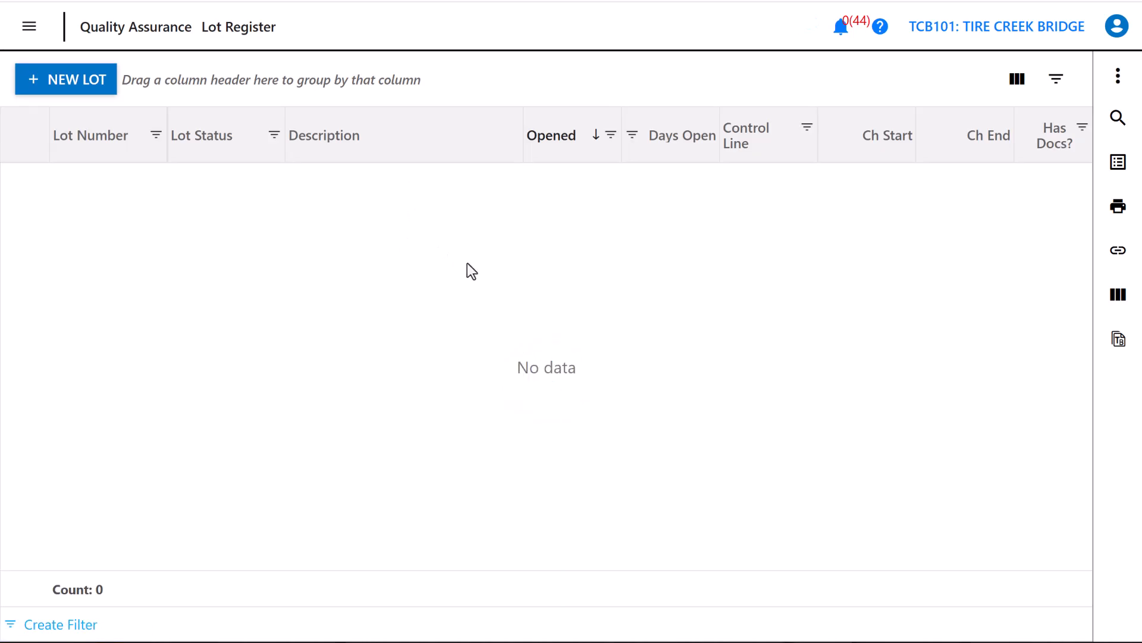
Step: Define a new lot with work type CG - Clearing and Grubbing, area code NRTH - North of Site and description "Clearing of Road 1 - CH0 - CH40"
{"action": "left_click", "coordinate": [74, 81]}
{"action": "left_click", "coordinate": [221, 250]}
{"action": "left_click", "coordinate": [164, 349]}
{"action": "left_click", "coordinate": [163, 348]}
{"action": "left_click", "coordinate": [161, 373]}
{"action": "left_click", "coordinate": [127, 431]}
{"action": "type", "text": "Clr"}
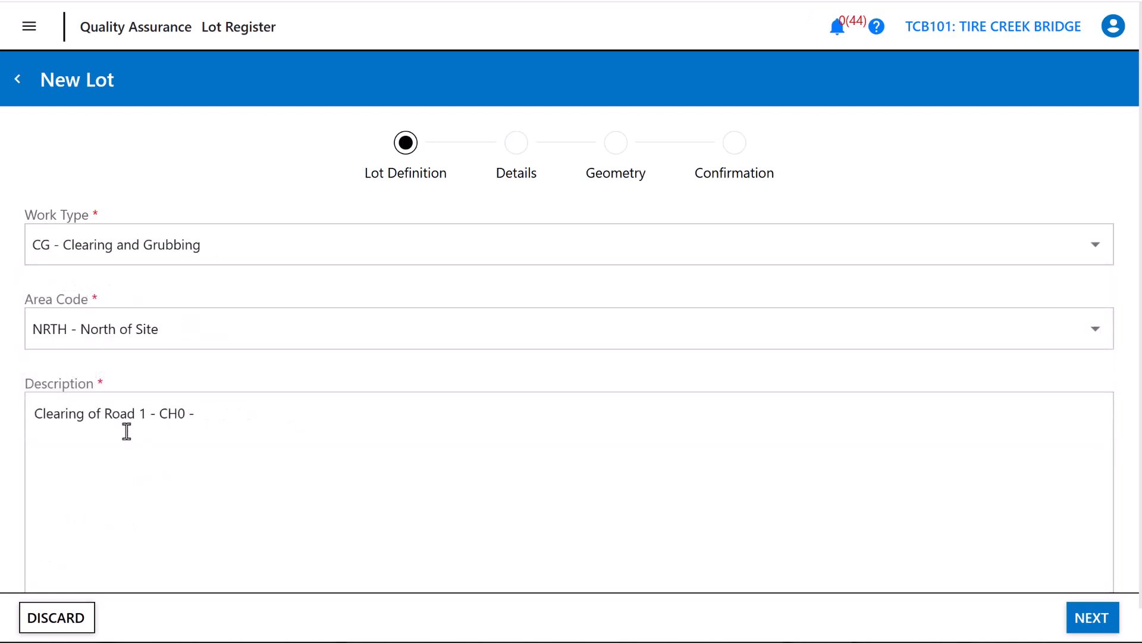
{"action": "left_click", "coordinate": [1092, 617]}
{"action": "left_click", "coordinate": [1090, 618]}
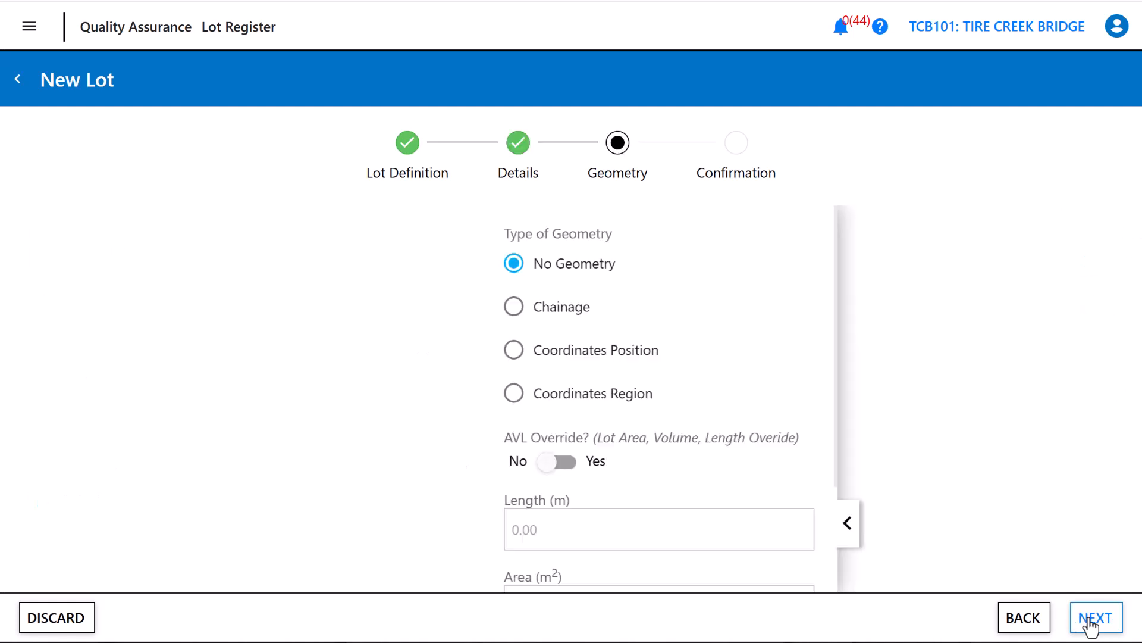
Step: Set the new lot's geometry to Chainage on control line CL001 - Centre Line - Mt Mac Rd
{"action": "left_click", "coordinate": [28, 306]}
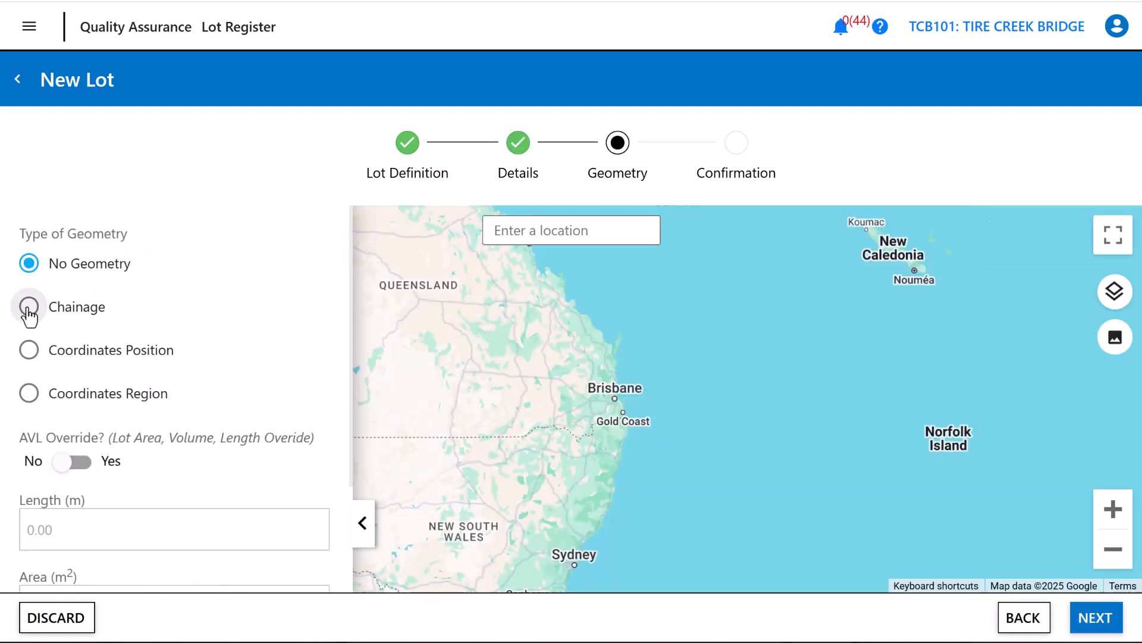
{"action": "left_click", "coordinate": [148, 470]}
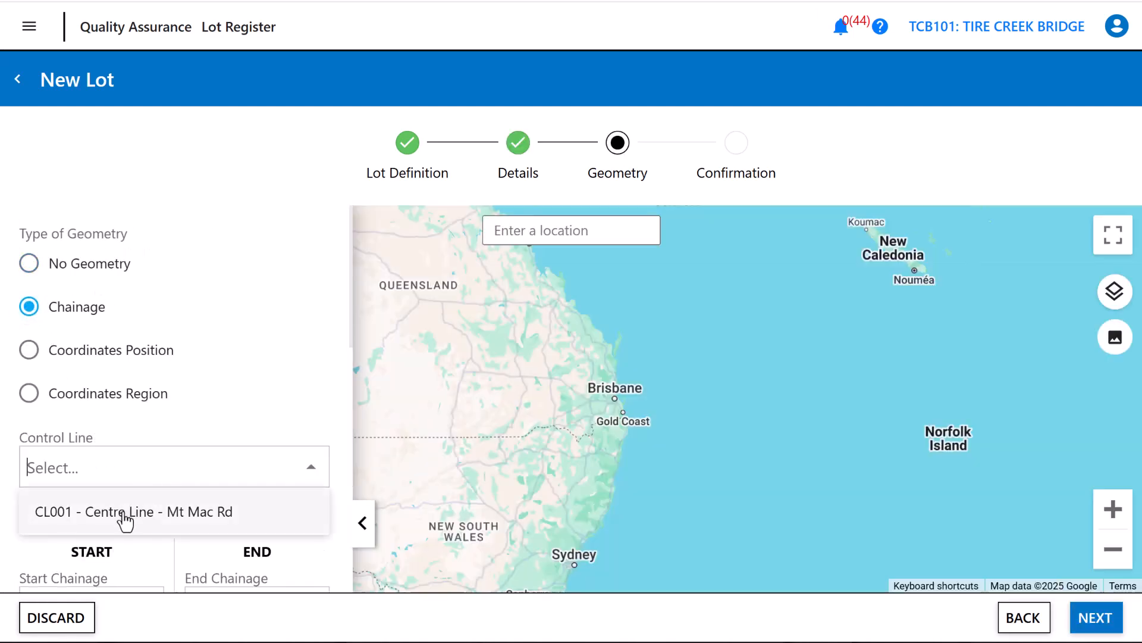
{"action": "left_click", "coordinate": [124, 511]}
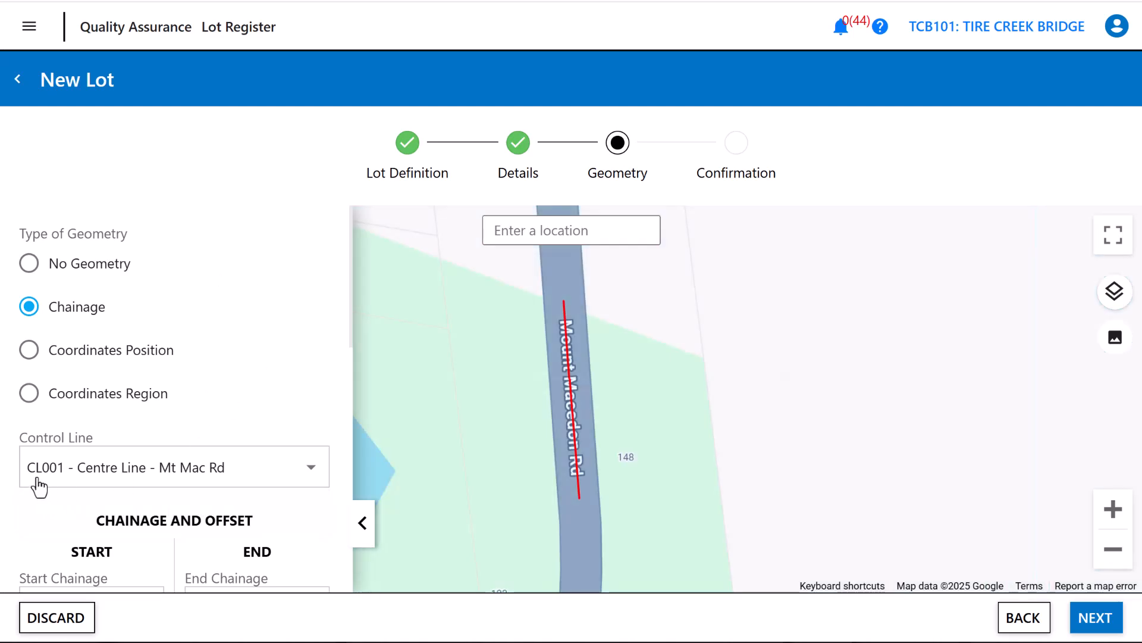
Step: Set the lot's start chainage to 0 and end chainage to 40, both with offsets -5 and 5, and finish creating the lot
{"action": "scroll", "coordinate": [286, 227], "scroll_direction": "down", "scroll_amount": 3}
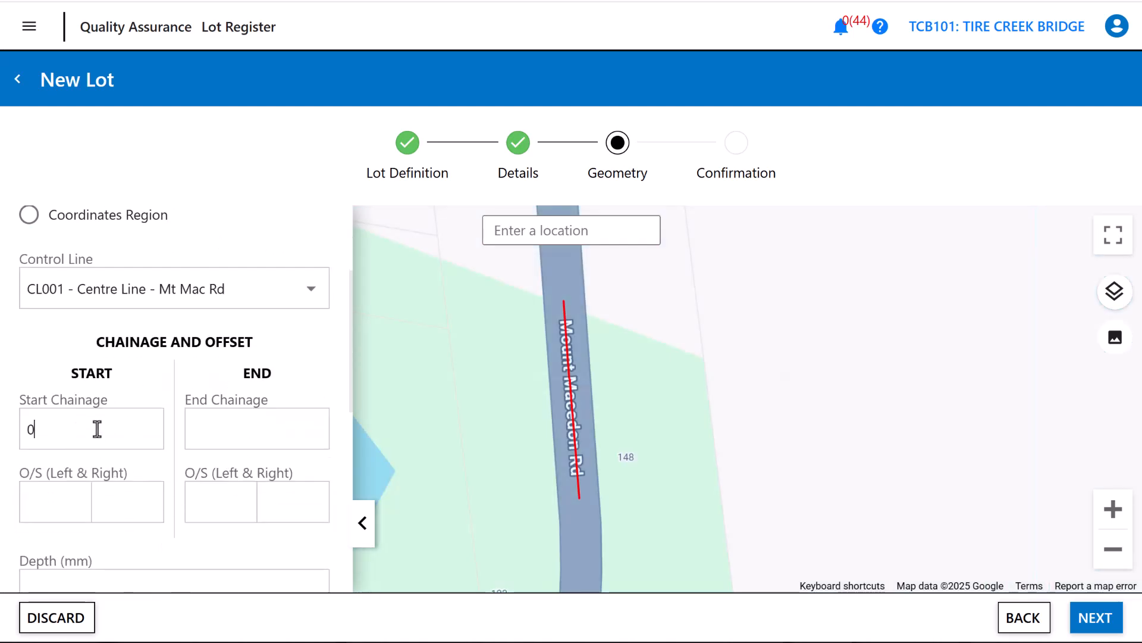
{"action": "type", "text": "5"}
{"action": "key", "text": "Tab"}
{"action": "type", "text": "40"}
{"action": "key", "text": "Tab"}
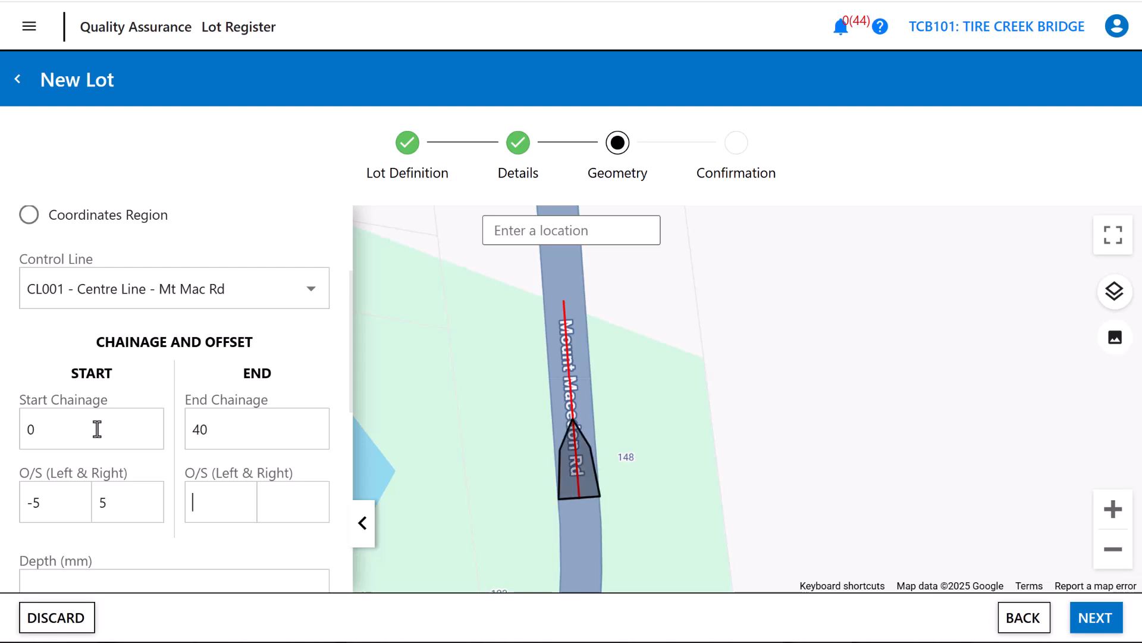
{"action": "type", "text": "-5"}
{"action": "key", "text": "Tab"}
{"action": "type", "text": "5"}
{"action": "key", "text": "Tab"}
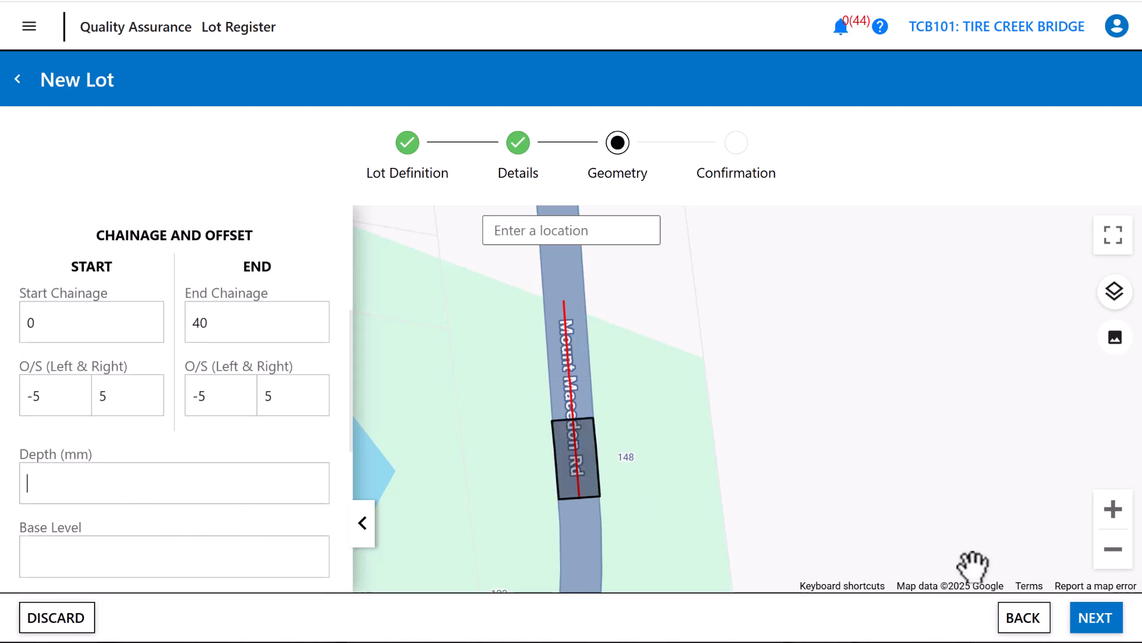
{"action": "left_click", "coordinate": [1098, 622]}
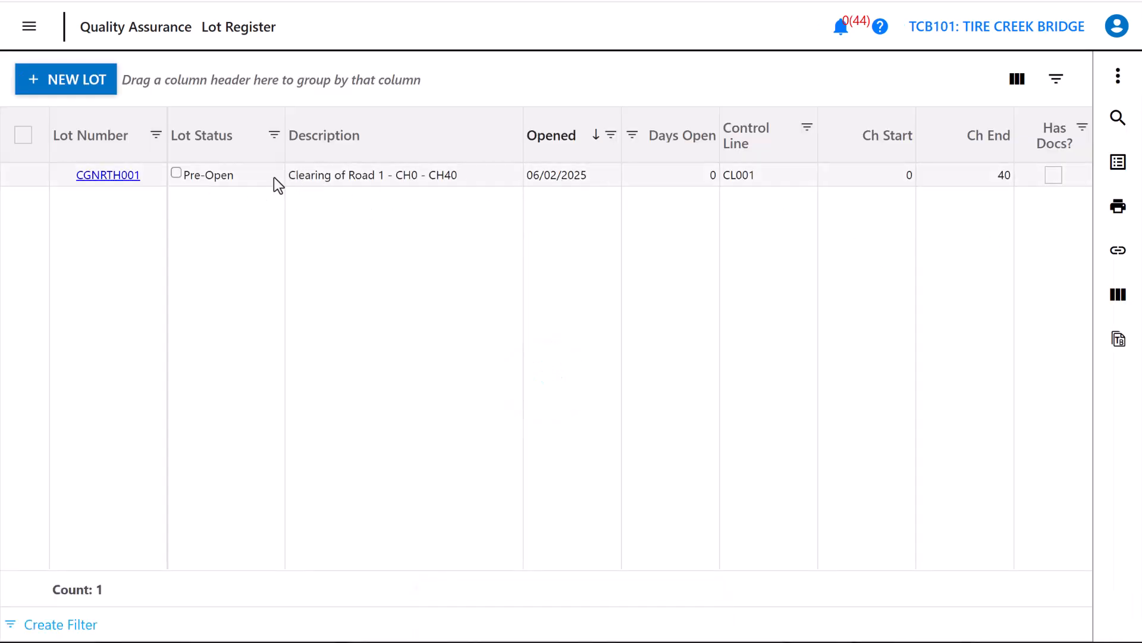
Step: Select the Clearing of Road 1 lot and examine its available lot status actions
{"action": "right_click", "coordinate": [211, 176]}
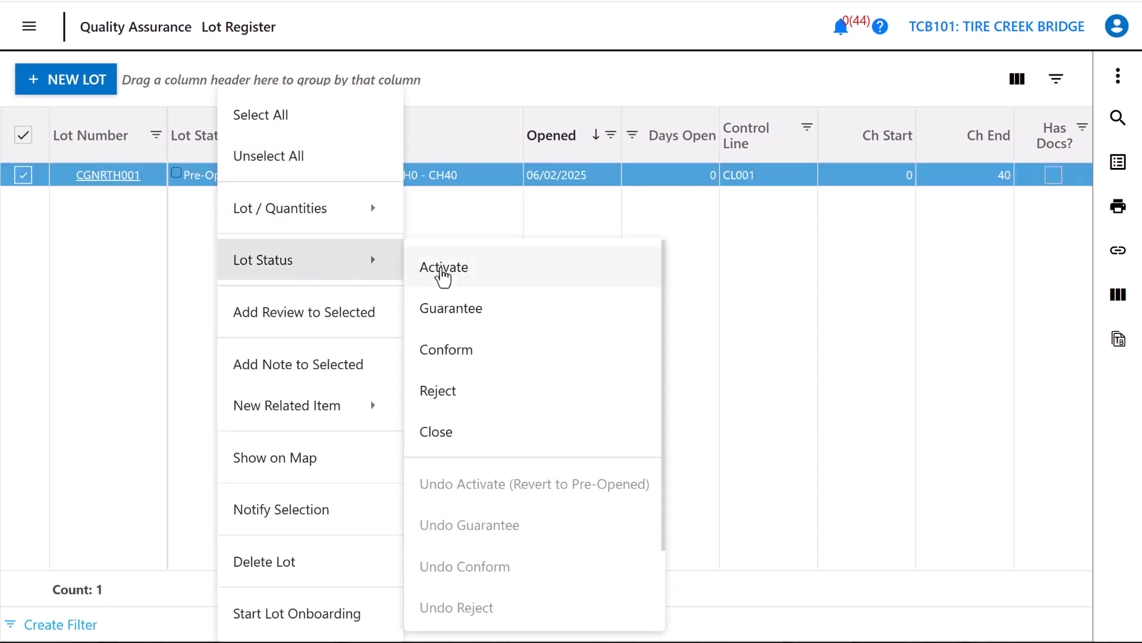
{"action": "left_click", "coordinate": [196, 241]}
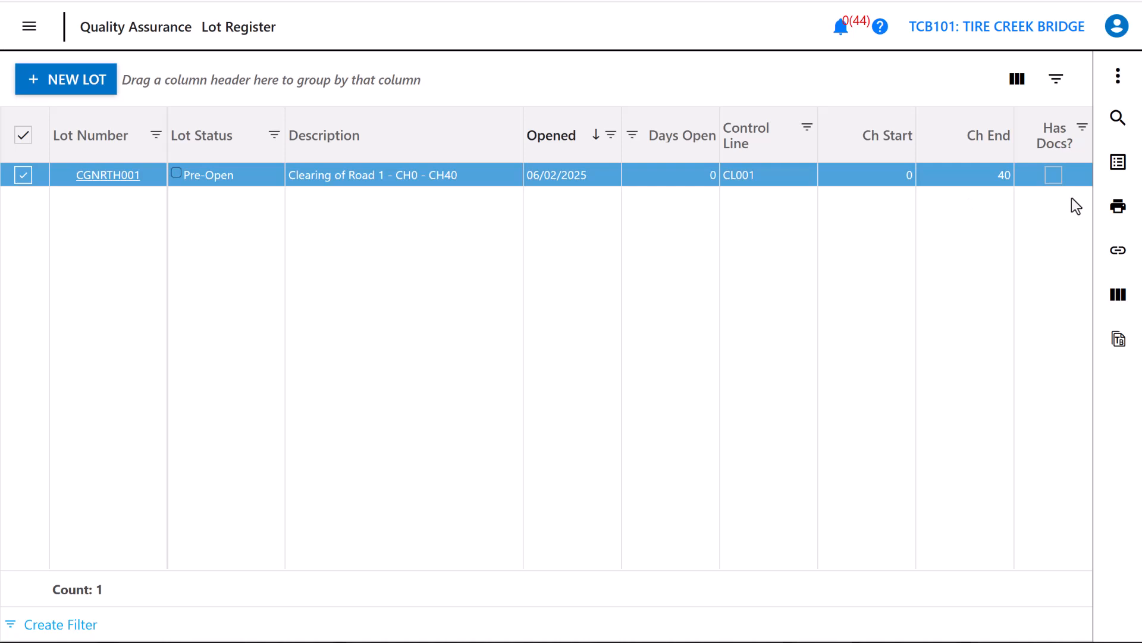
Step: Add one ITP 04-01 Clear and Grub as a related checklist of the Clearing of Road 1 lot and save
{"action": "left_click", "coordinate": [1119, 258]}
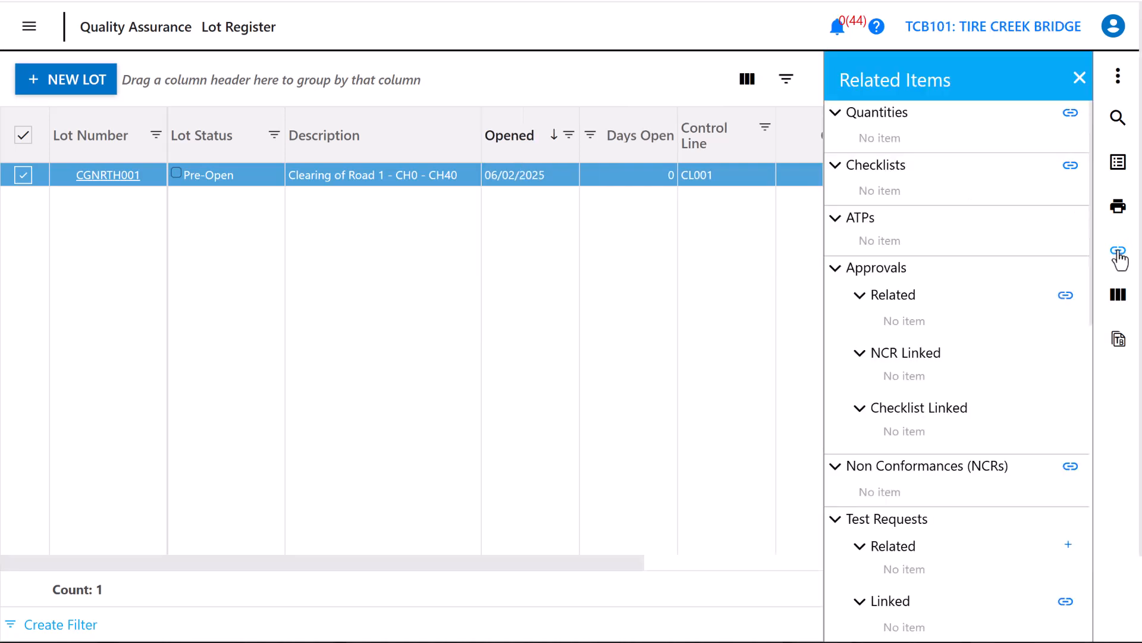
{"action": "left_click", "coordinate": [1071, 167]}
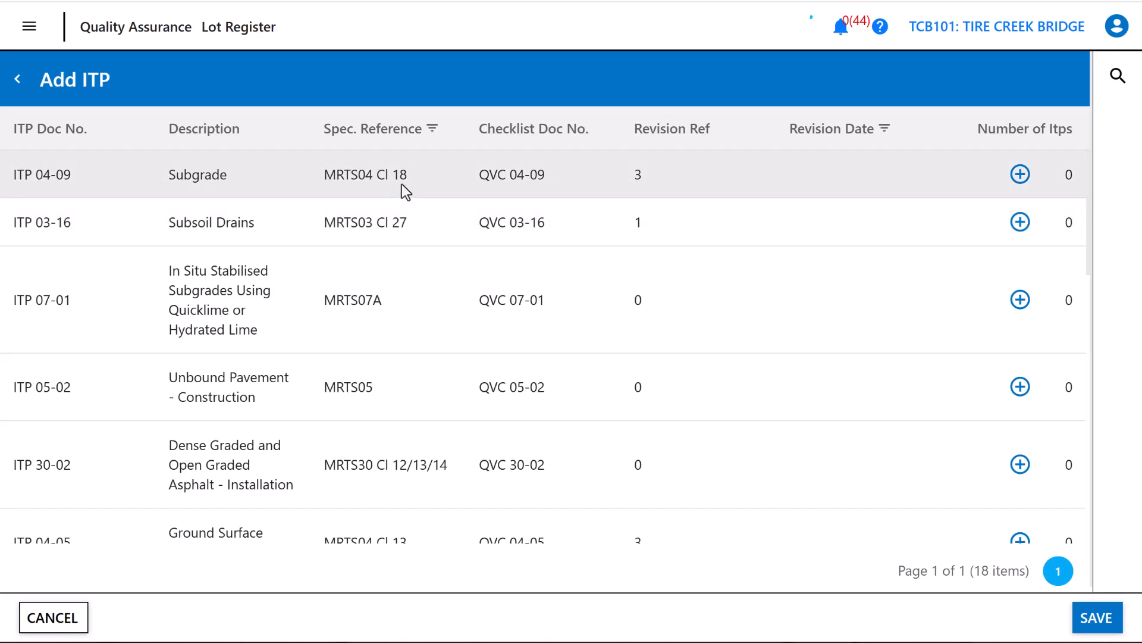
{"action": "scroll", "coordinate": [405, 464], "scroll_direction": "down", "scroll_amount": 5}
{"action": "scroll", "coordinate": [406, 513], "scroll_direction": "up", "scroll_amount": 5}
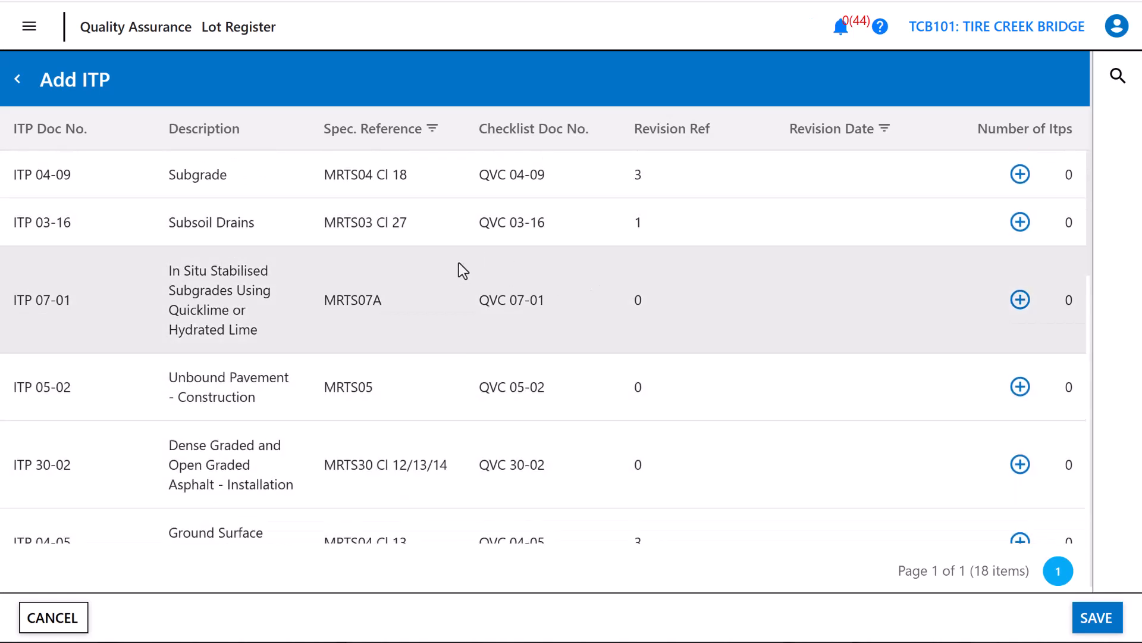
{"action": "scroll", "coordinate": [463, 271], "scroll_direction": "down", "scroll_amount": 6}
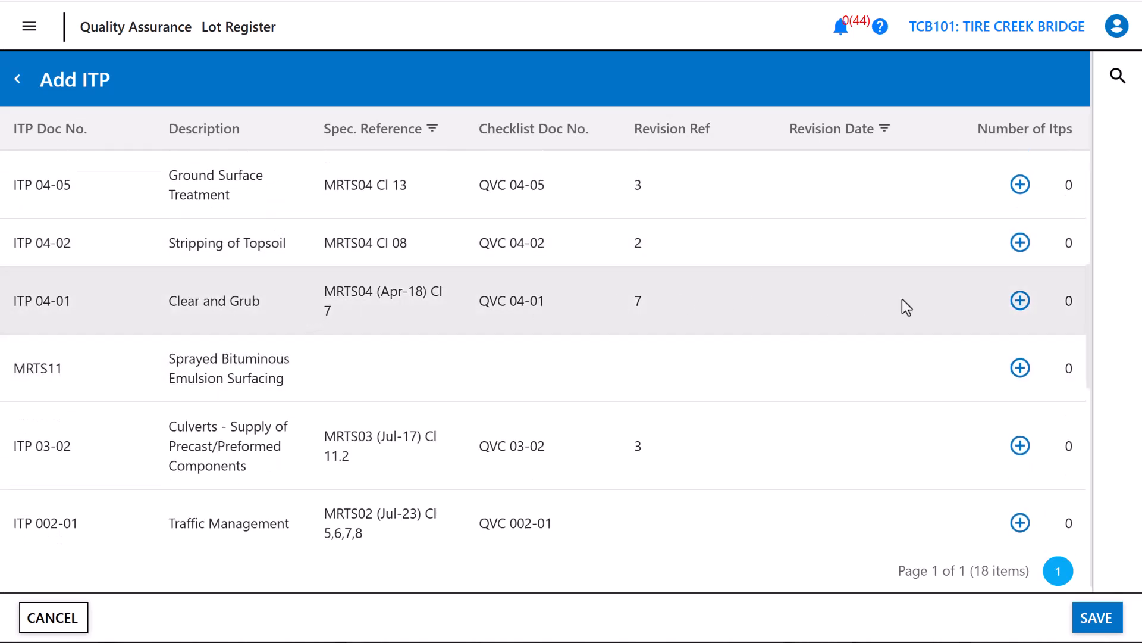
{"action": "left_click", "coordinate": [1021, 300]}
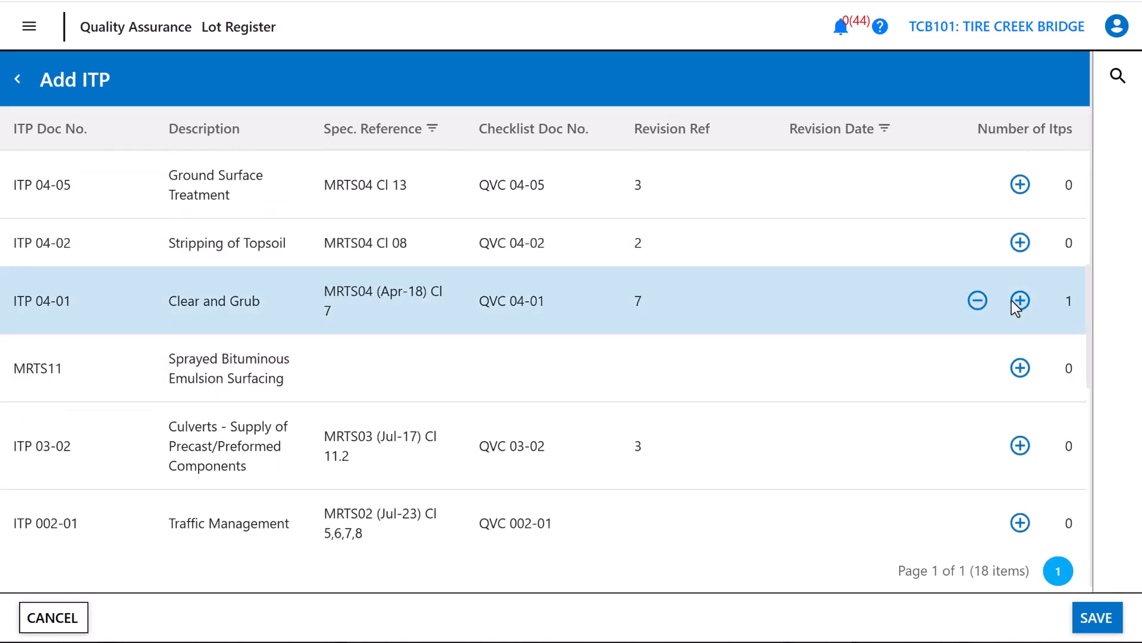
{"action": "left_click", "coordinate": [1096, 617]}
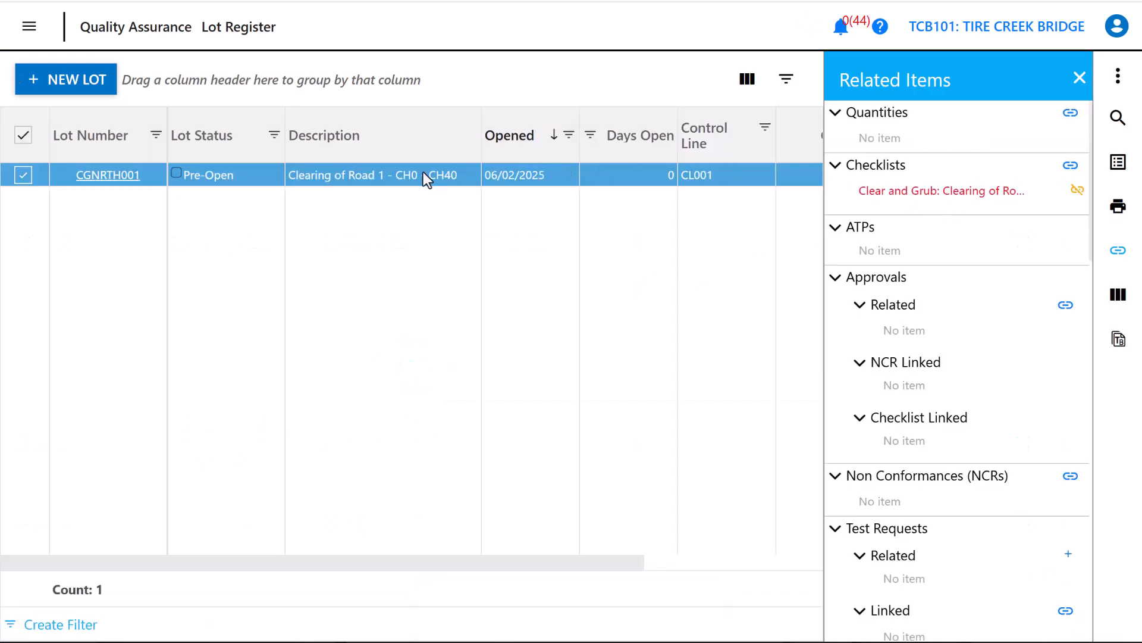
Step: Mark both hold points in the lot's Clear and Grub checklist as checked and verified, save and close it, and hide the related items
{"action": "left_click", "coordinate": [906, 200]}
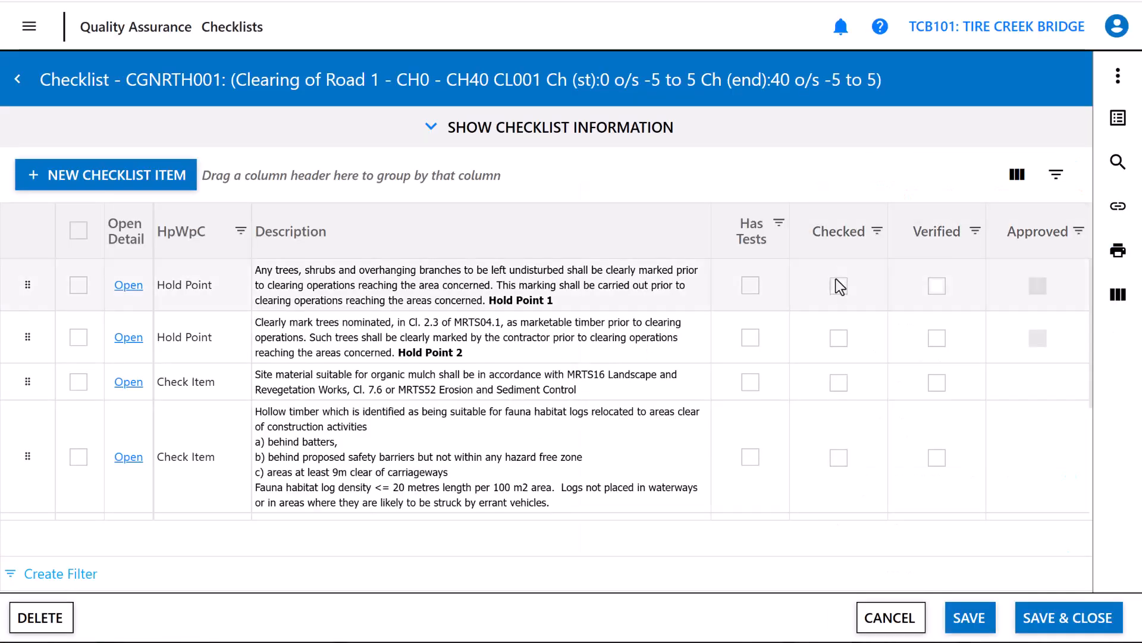
{"action": "left_click", "coordinate": [840, 288]}
{"action": "left_click", "coordinate": [936, 289]}
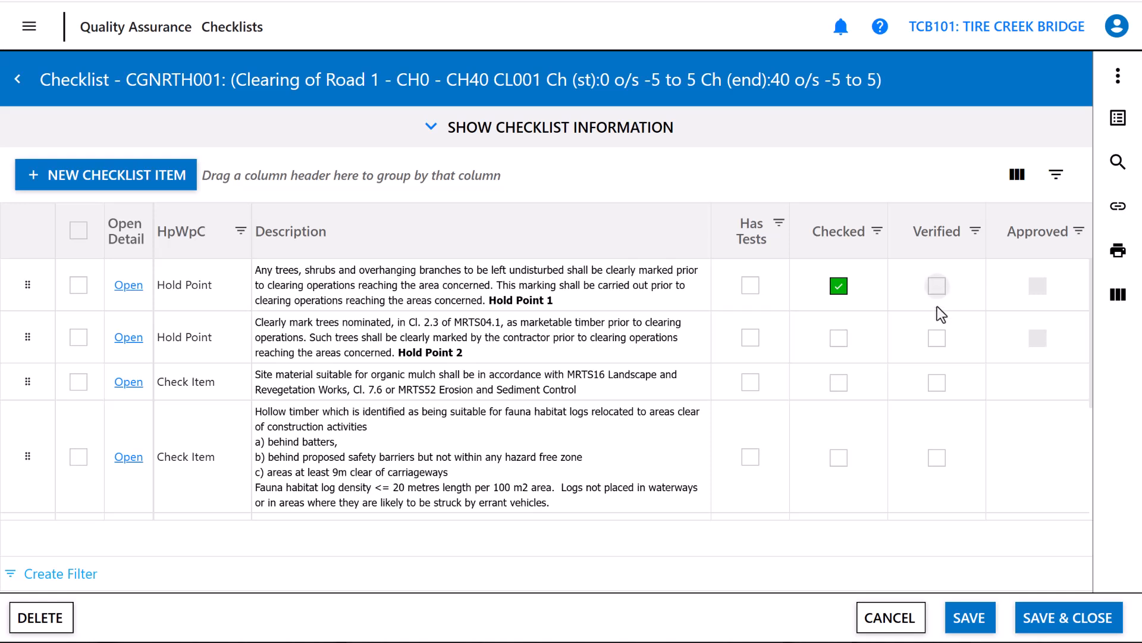
{"action": "left_click", "coordinate": [937, 340]}
{"action": "left_click", "coordinate": [838, 341]}
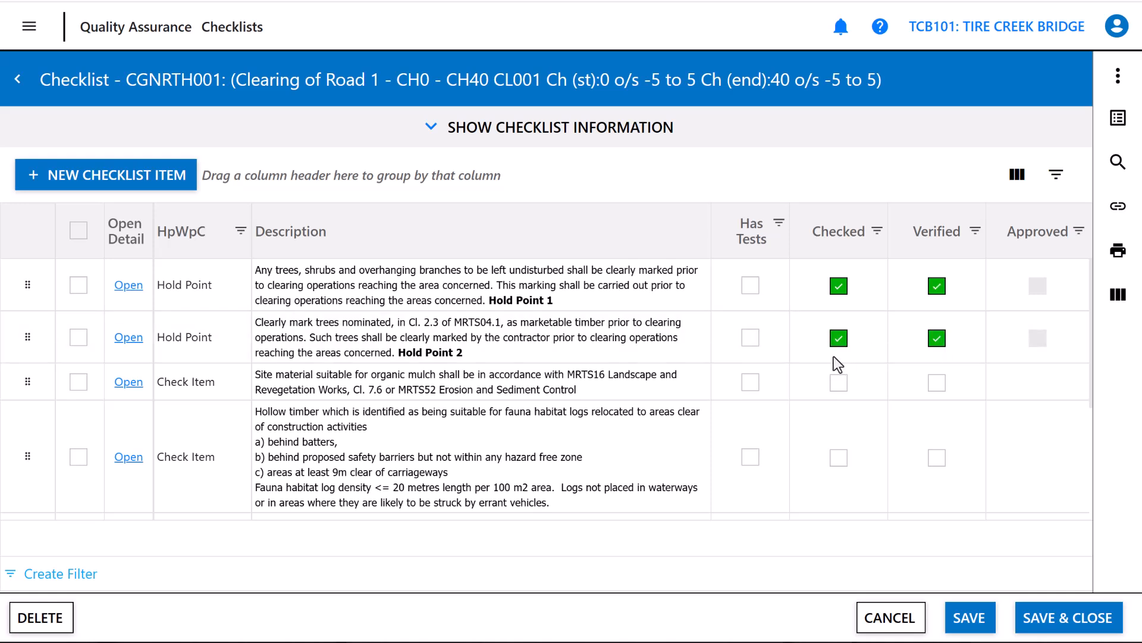
{"action": "left_click", "coordinate": [1065, 619]}
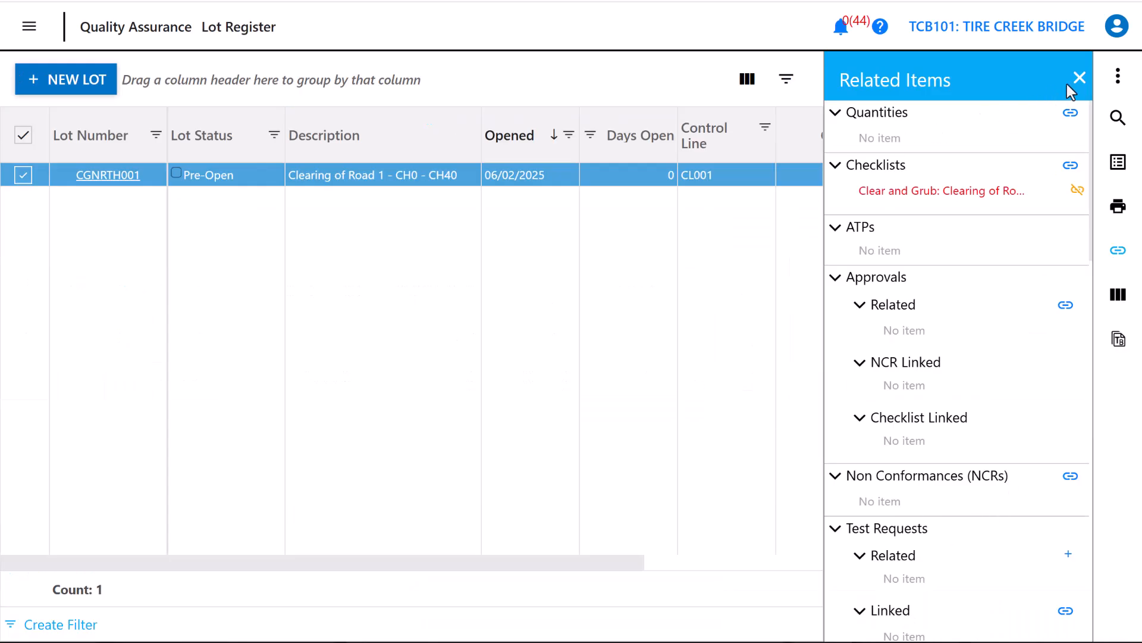
{"action": "left_click", "coordinate": [1117, 252]}
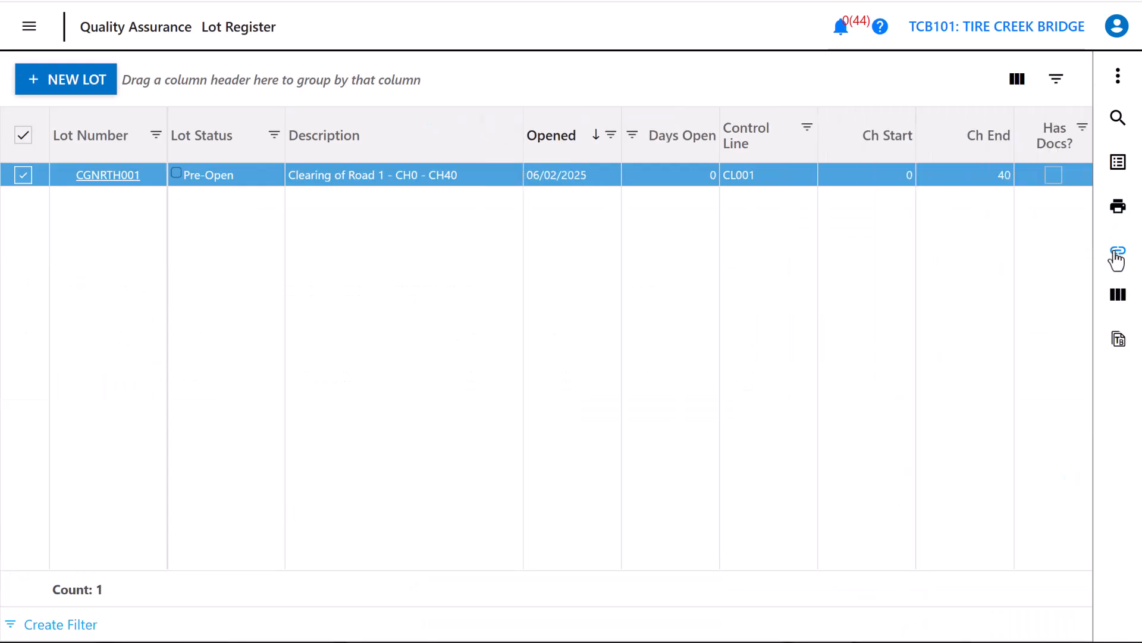